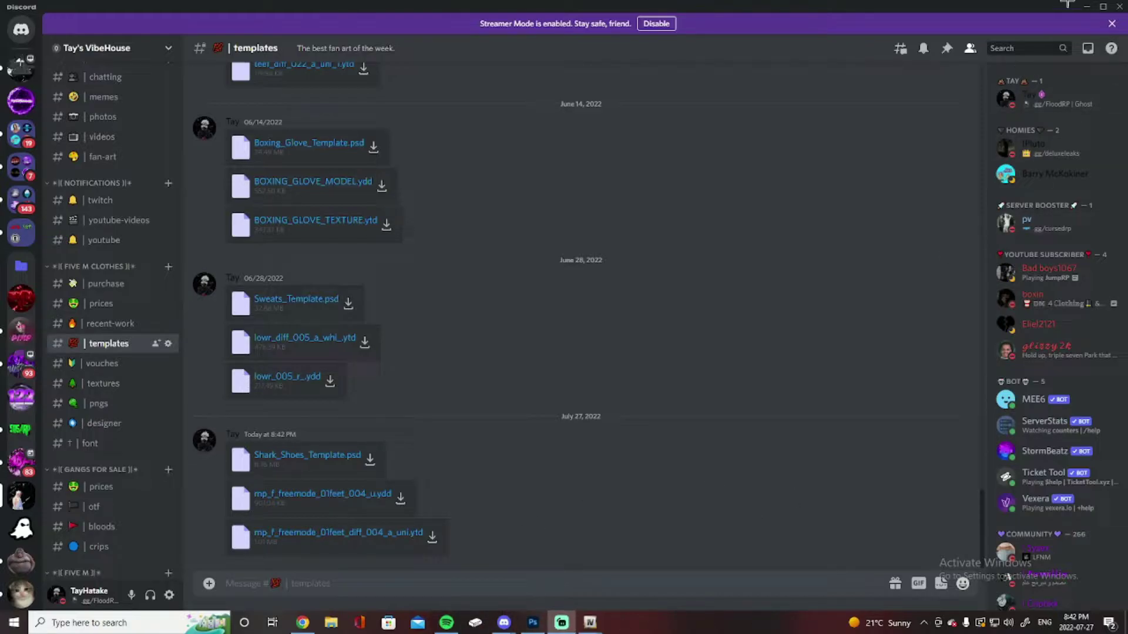
Step: Briefly reveal the desktop, then return to and scroll the Discord templates channel
left_click(1086, 6)
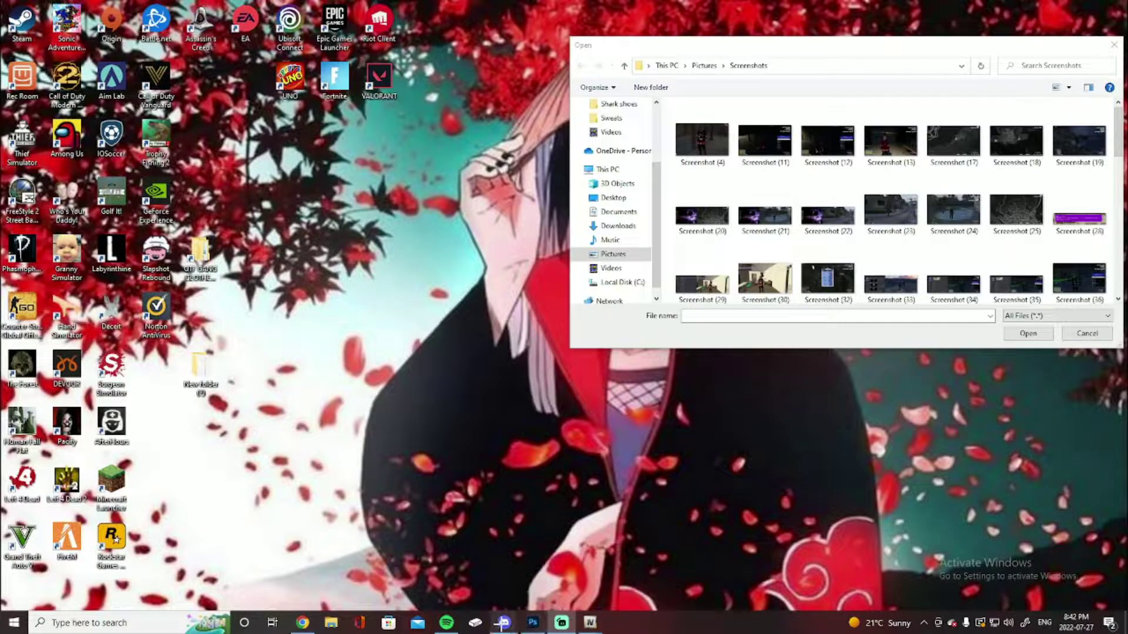
mouse_move(504, 623)
left_click(437, 546)
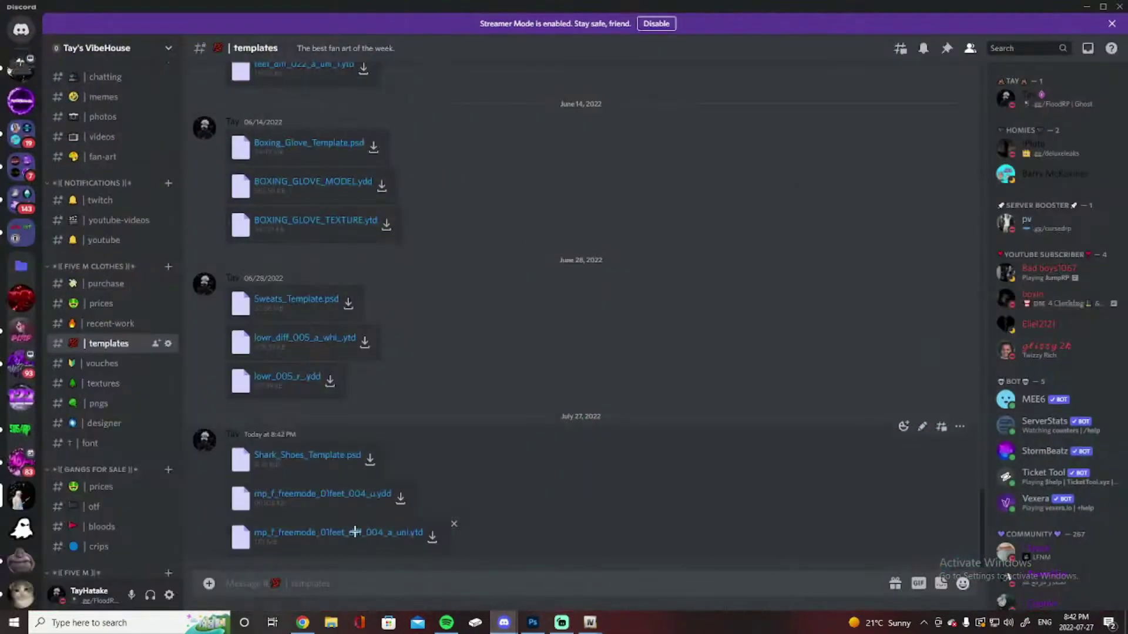
scroll(115, 247, "up", 7)
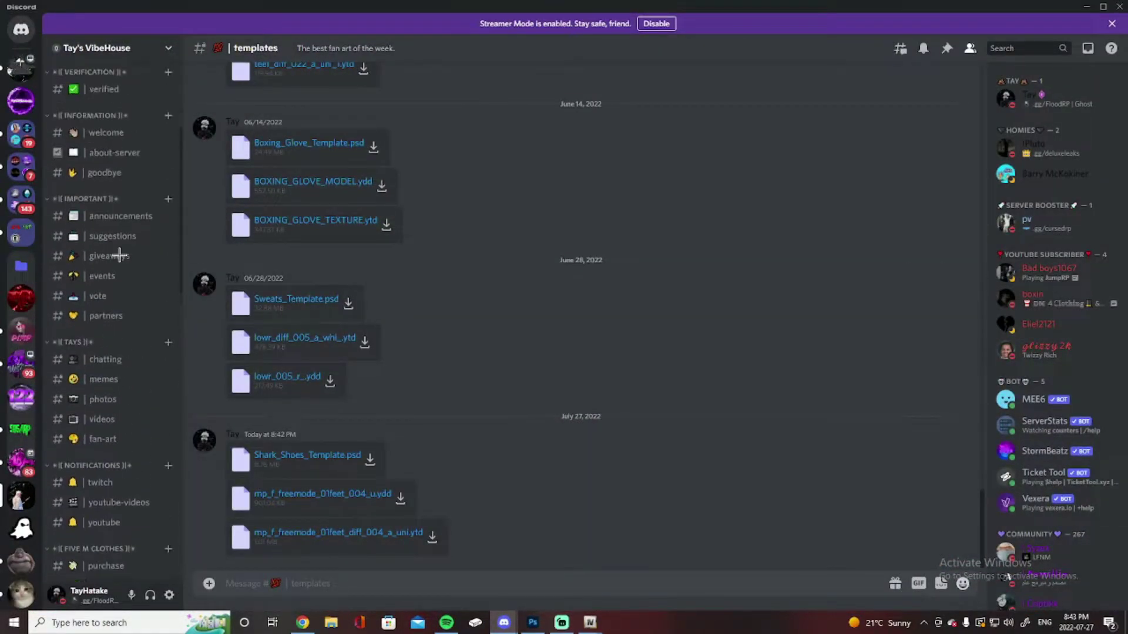
scroll(119, 180, "down", 7)
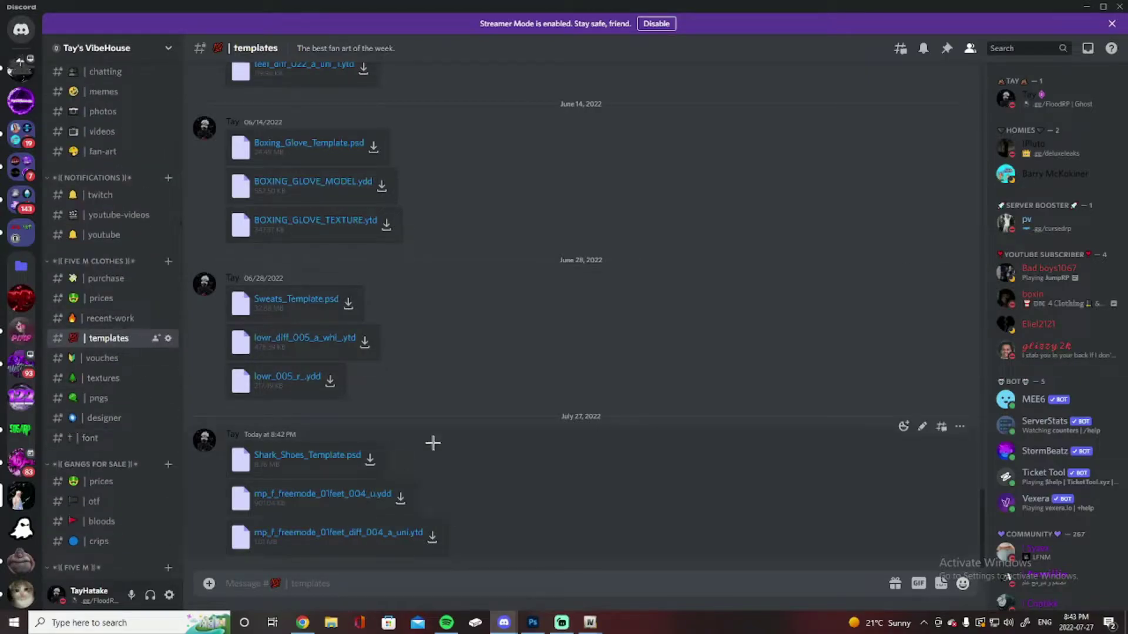
scroll(495, 447, "up", 3)
scroll(496, 447, "up", 3)
scroll(483, 424, "down", 6)
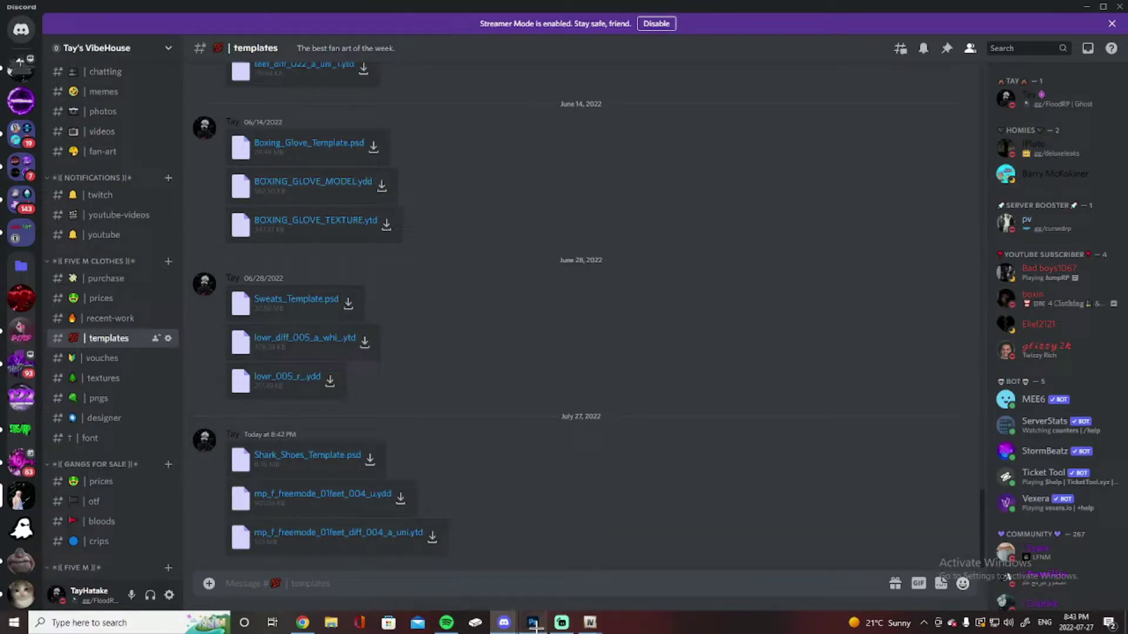
Step: Apply a red Color Overlay to the Base layer of the Shark Shoes template
left_click(534, 624)
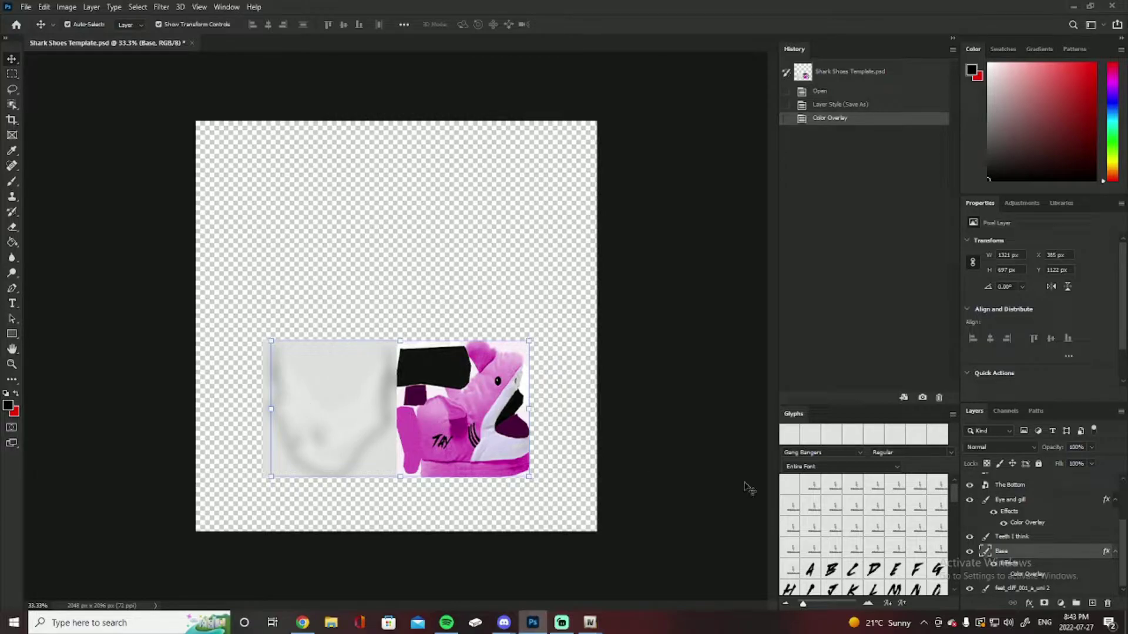
right_click(1011, 554)
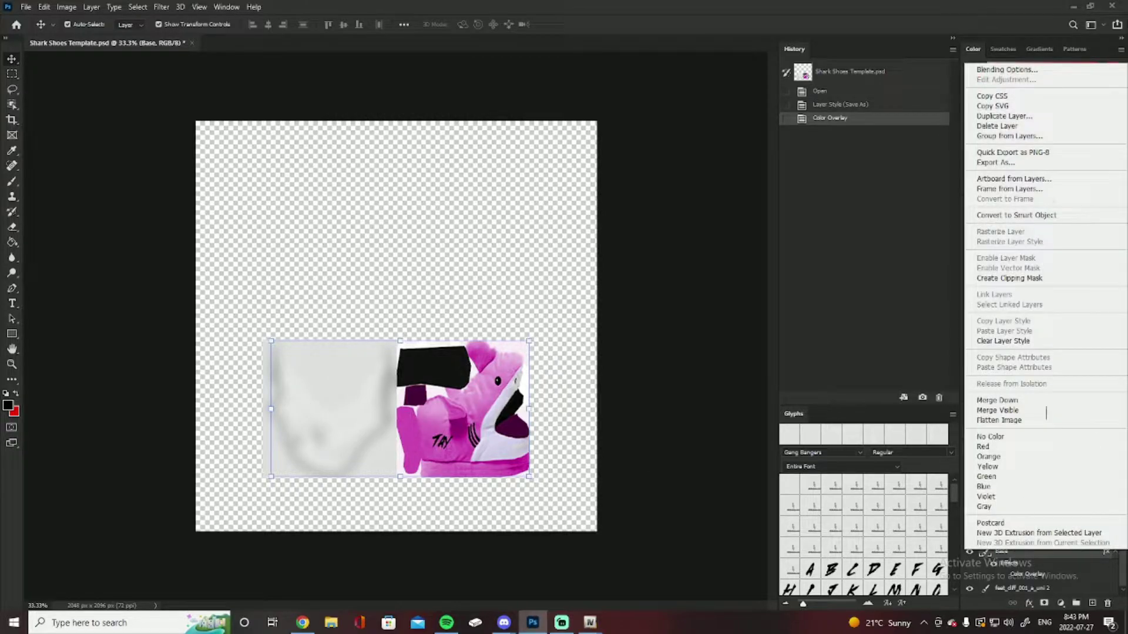
left_click(1043, 69)
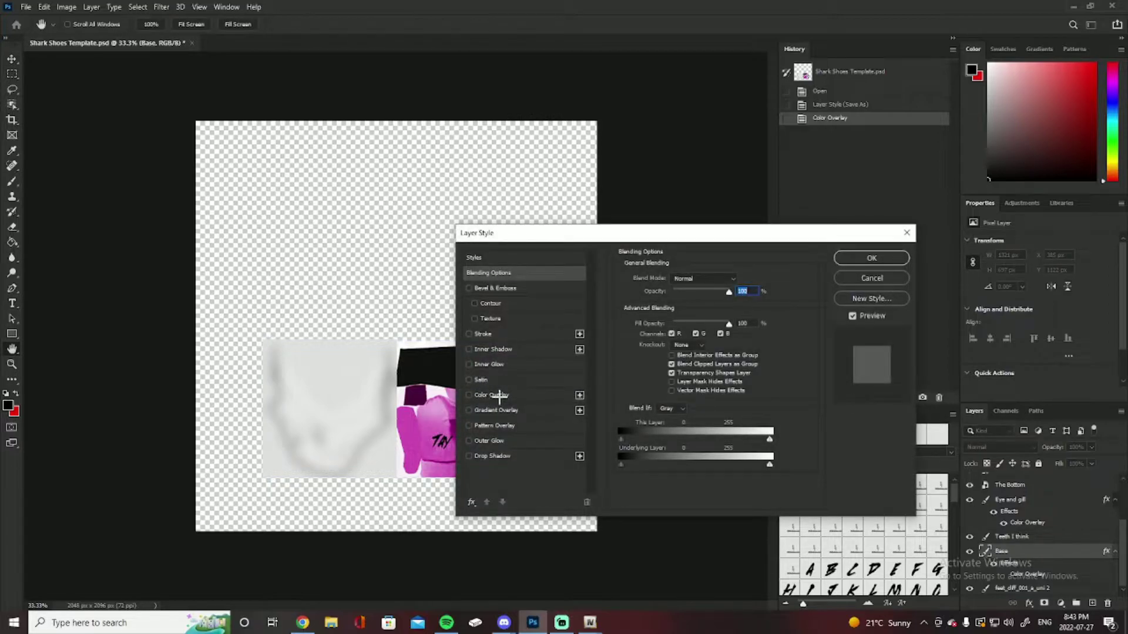
left_click(496, 395)
left_click(868, 256)
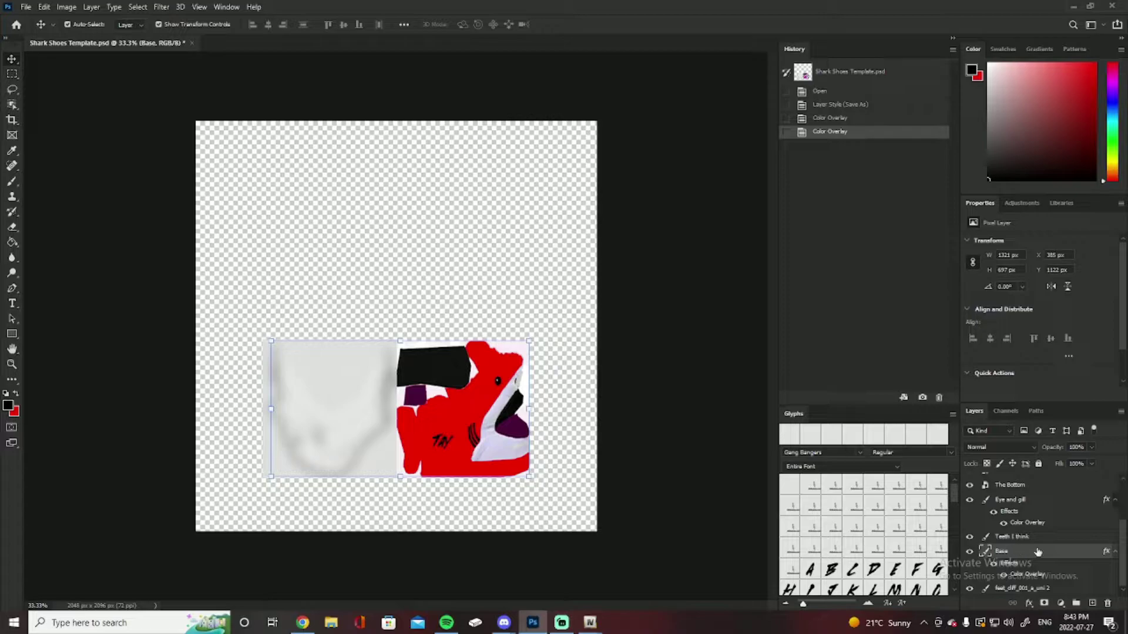
Step: Try a Color Overlay on 'Teeth I think', remove it, and minimize Photoshop
left_click(1018, 537)
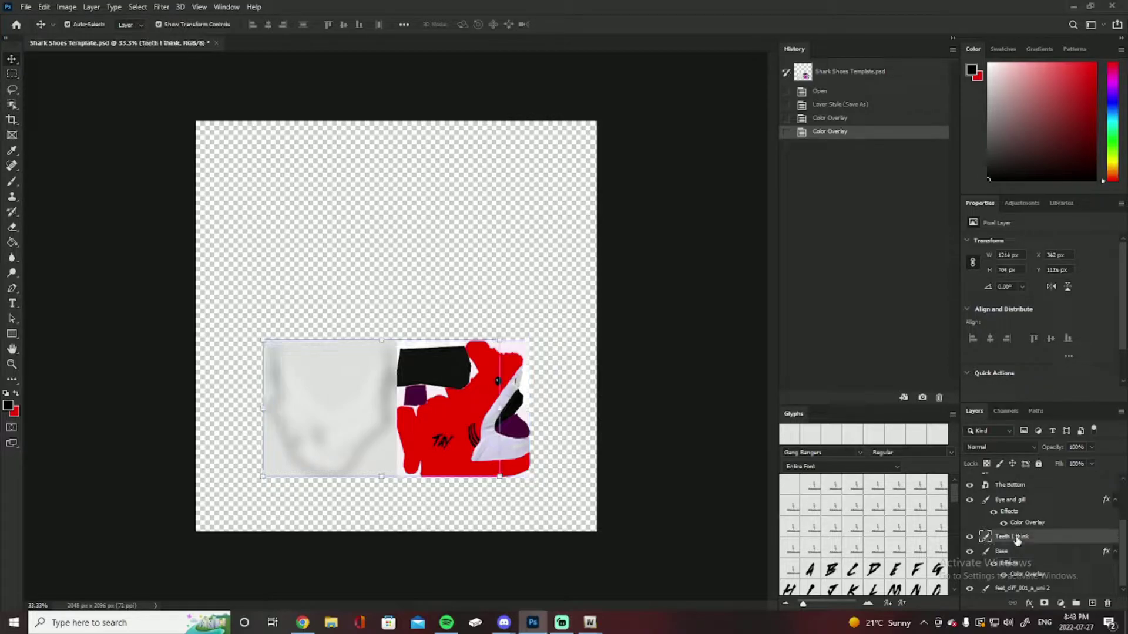
right_click(1018, 538)
key("Escape")
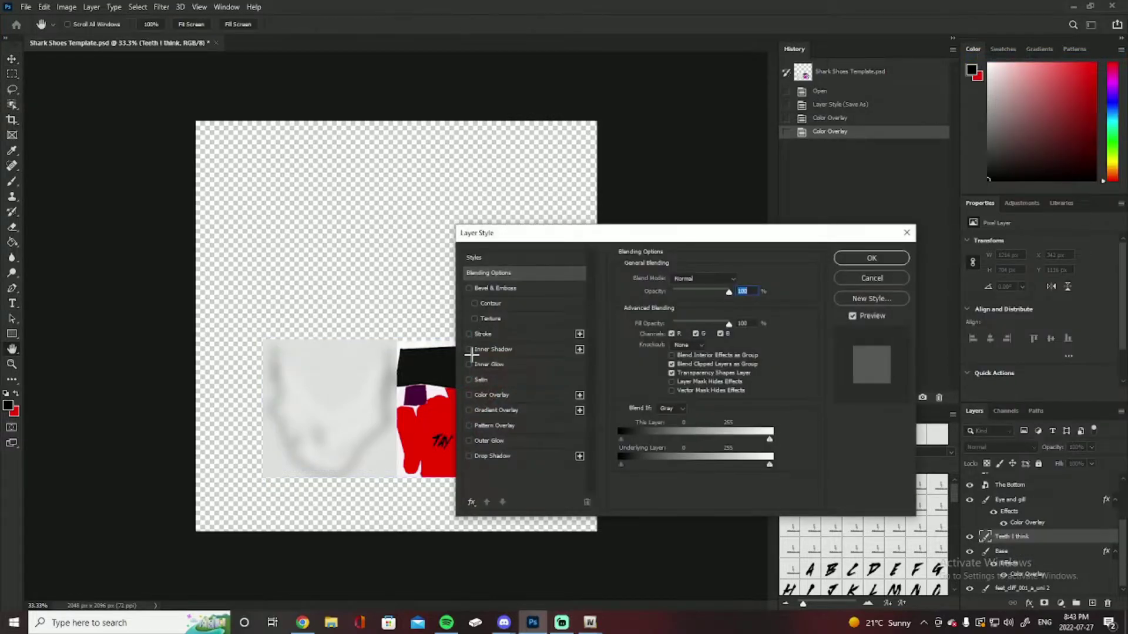
left_click(501, 395)
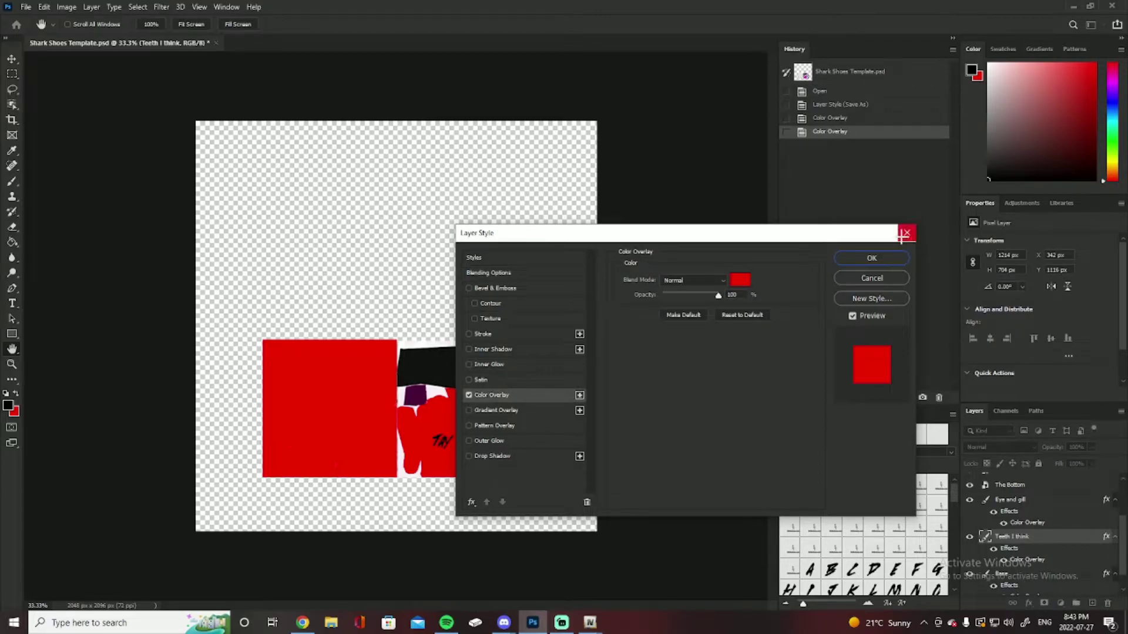
left_click(469, 394)
left_click(907, 233)
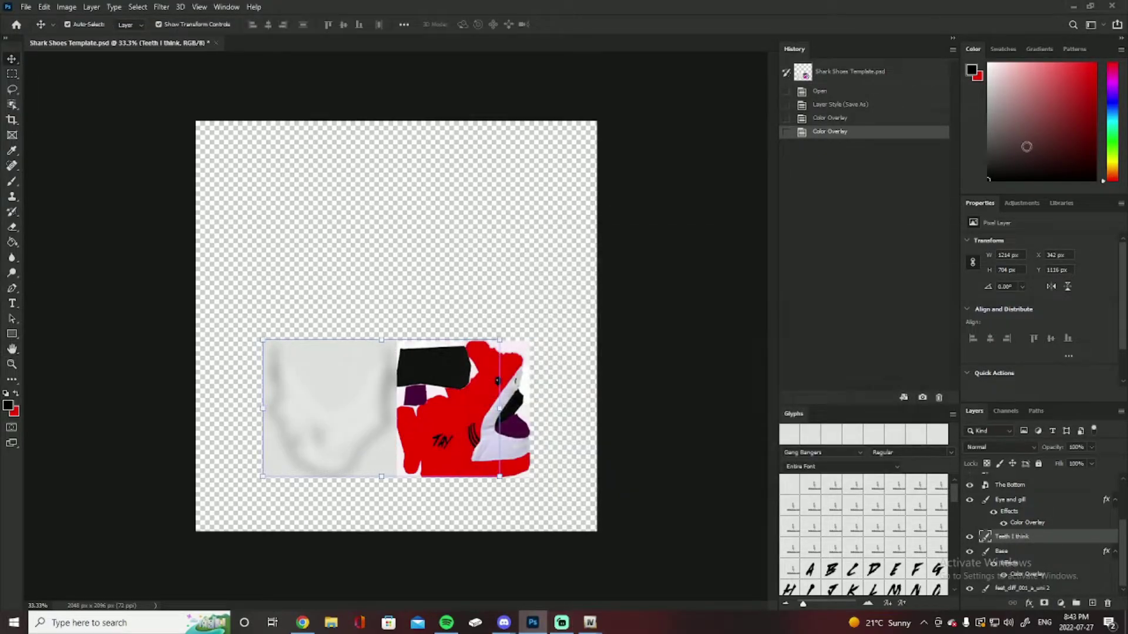
left_click(1074, 7)
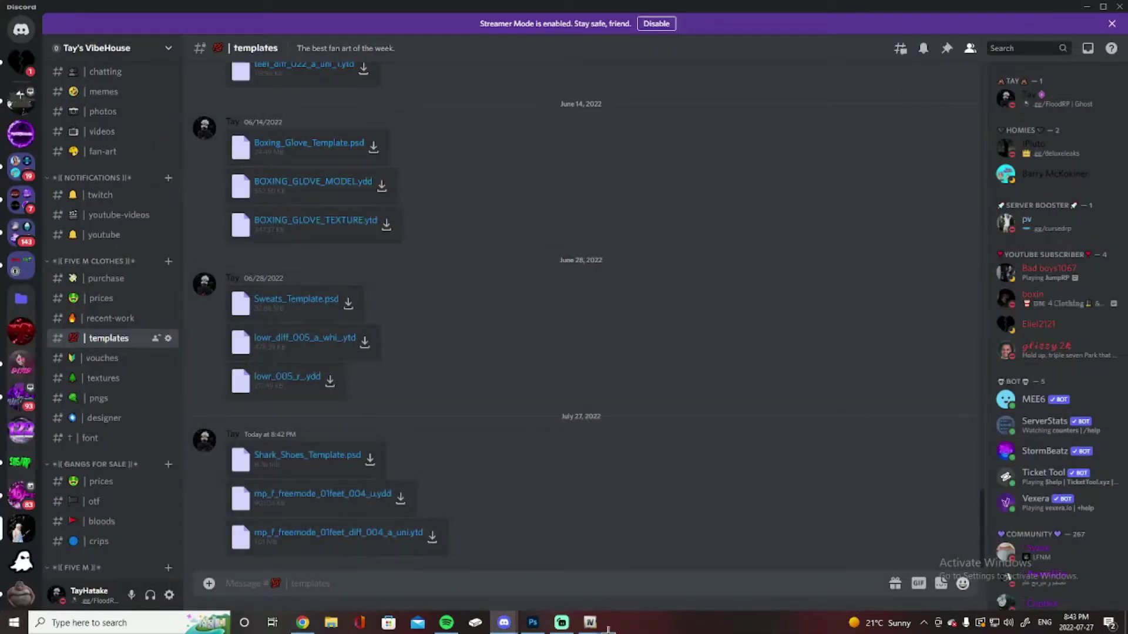
Step: Preview the shark slipper .ydd in a maximized Model Viewer with a texture, then close it
mouse_move(589, 624)
left_click(544, 564)
double_click(692, 275)
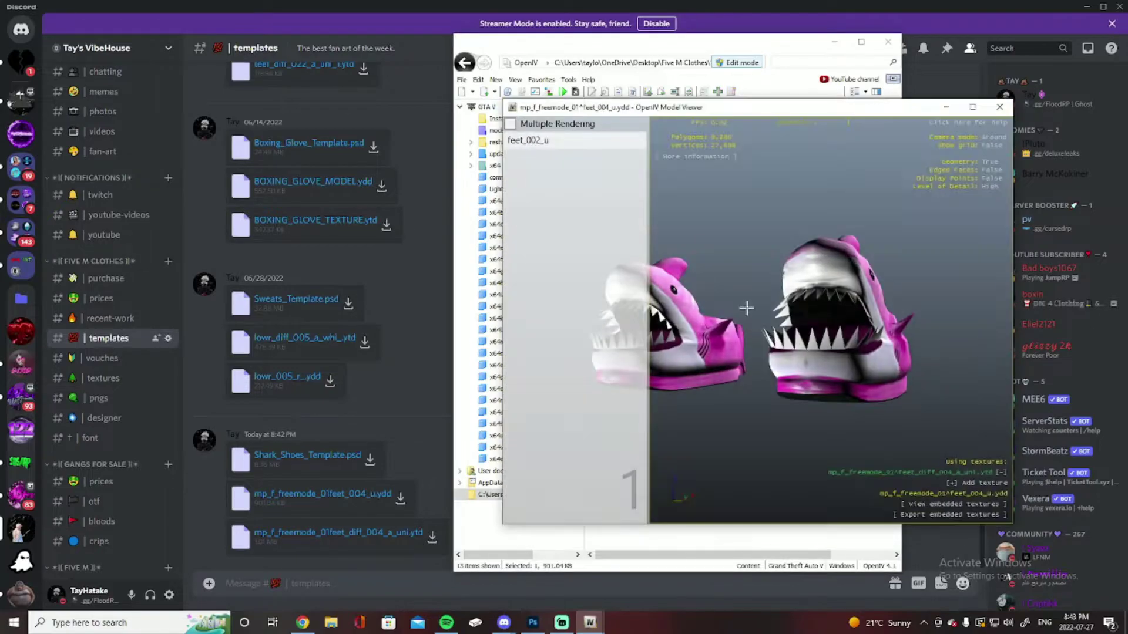
left_click(992, 92)
left_click_drag(782, 386, 499, 329)
left_click(1118, 561)
left_click(1026, 587)
left_click_drag(849, 365, 457, 152)
left_click(1114, 6)
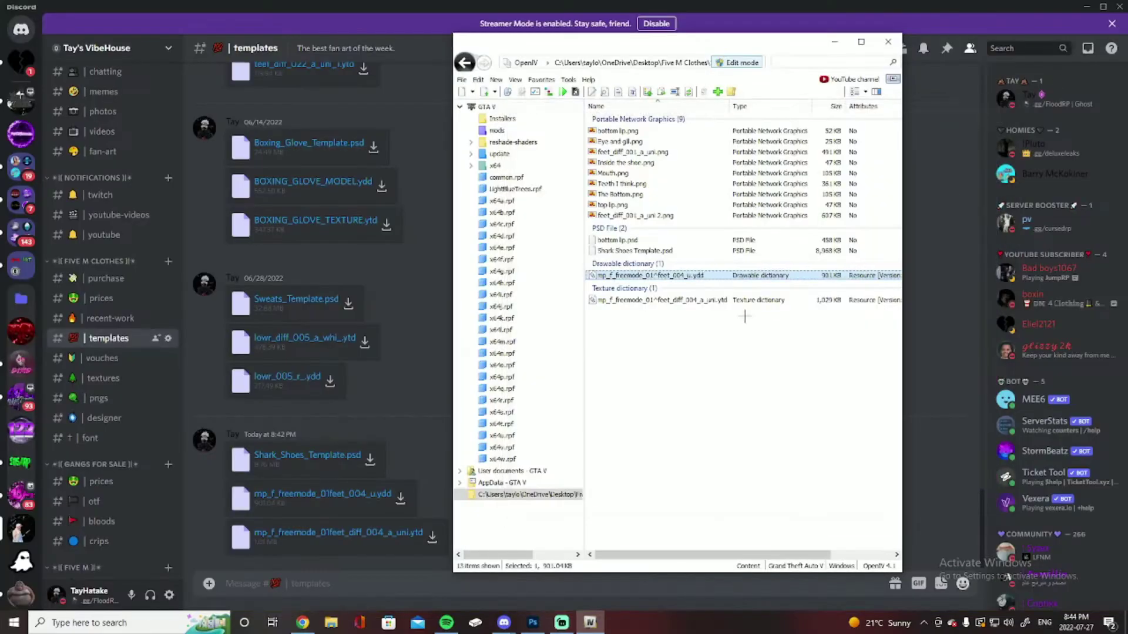
Step: Save the .ytd texture dictionary, then view the model with the diff texture applied
double_click(702, 301)
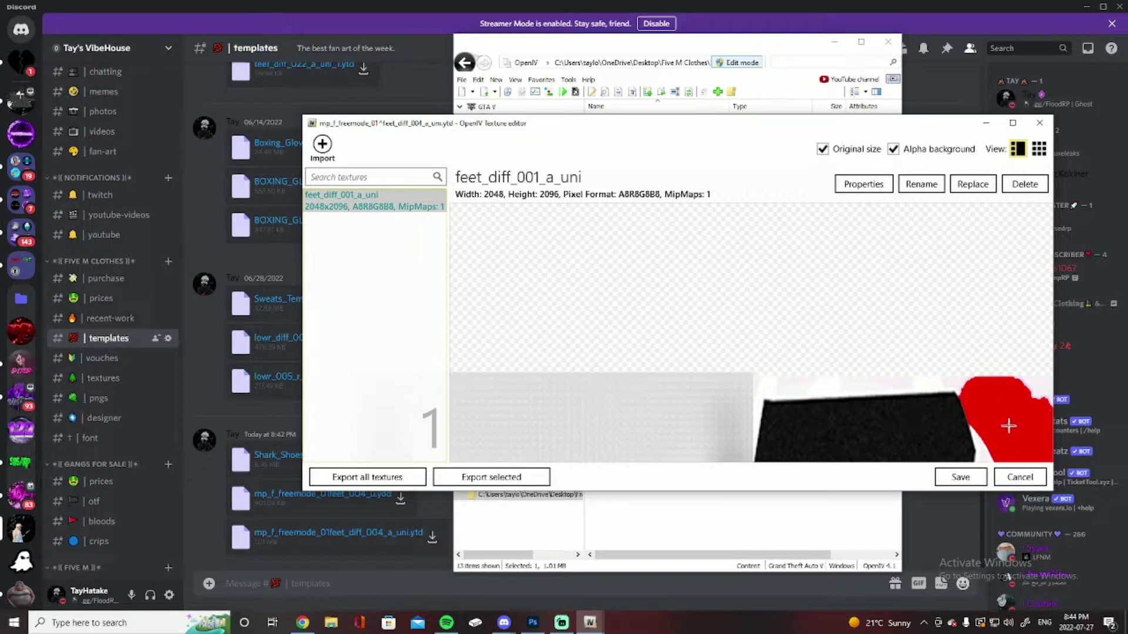
left_click(960, 476)
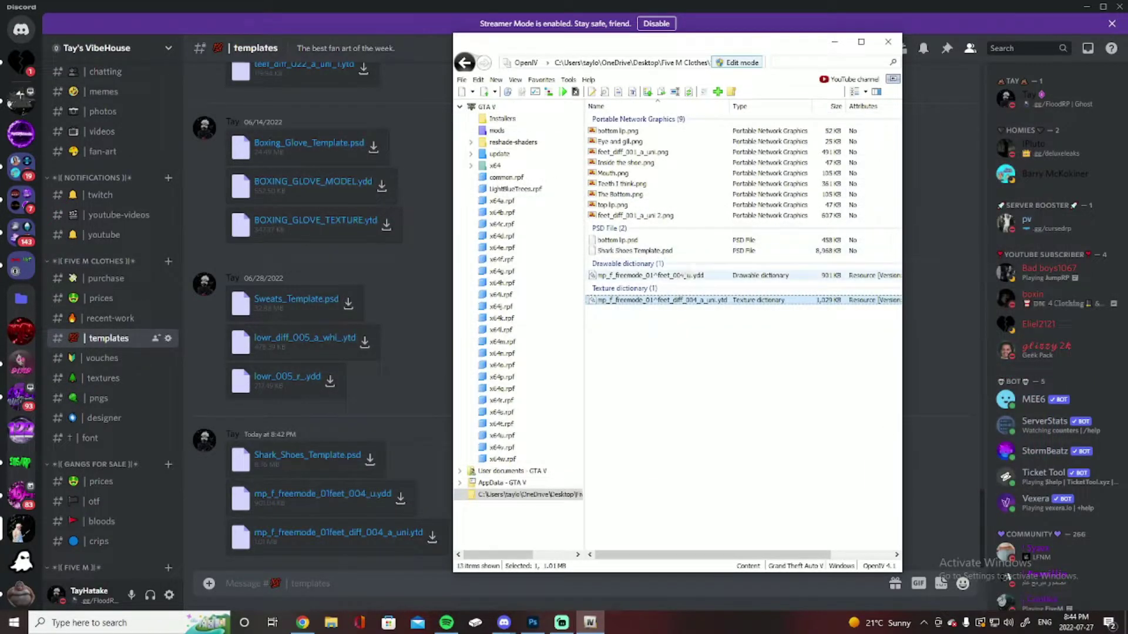
double_click(681, 275)
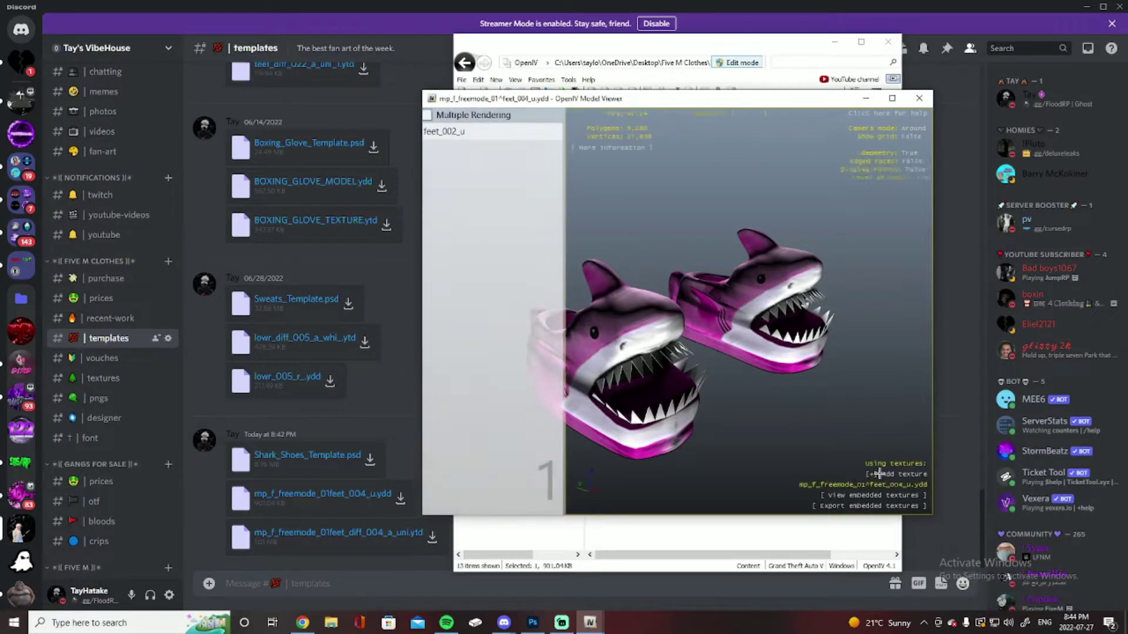
left_click(881, 473)
left_click(963, 494)
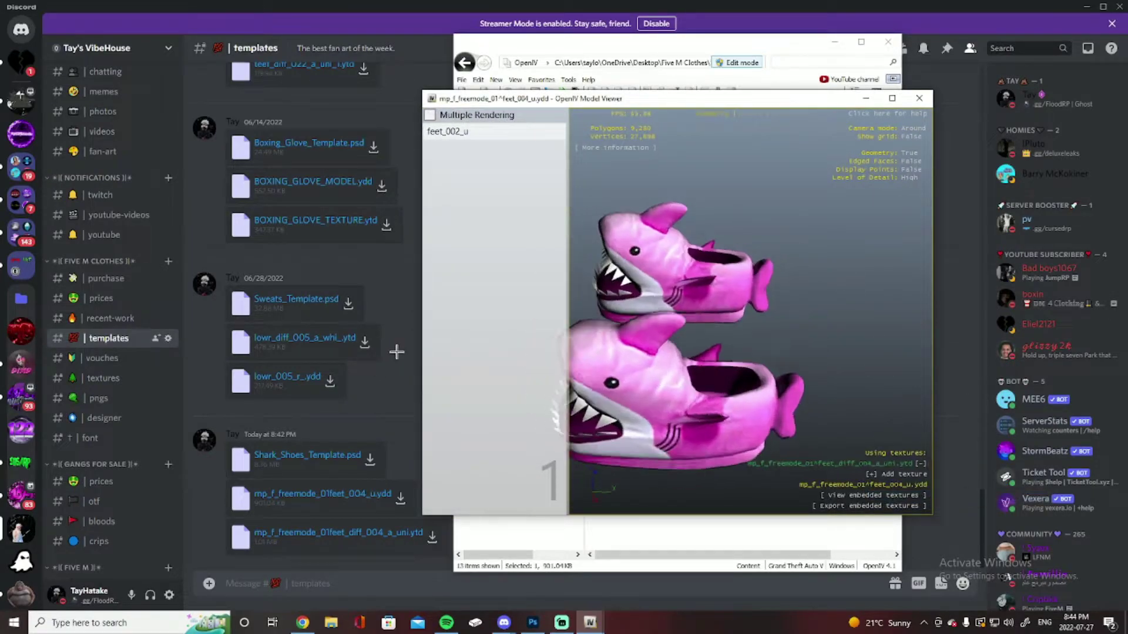
left_click_drag(406, 347, 465, 241)
left_click_drag(820, 376, 790, 284)
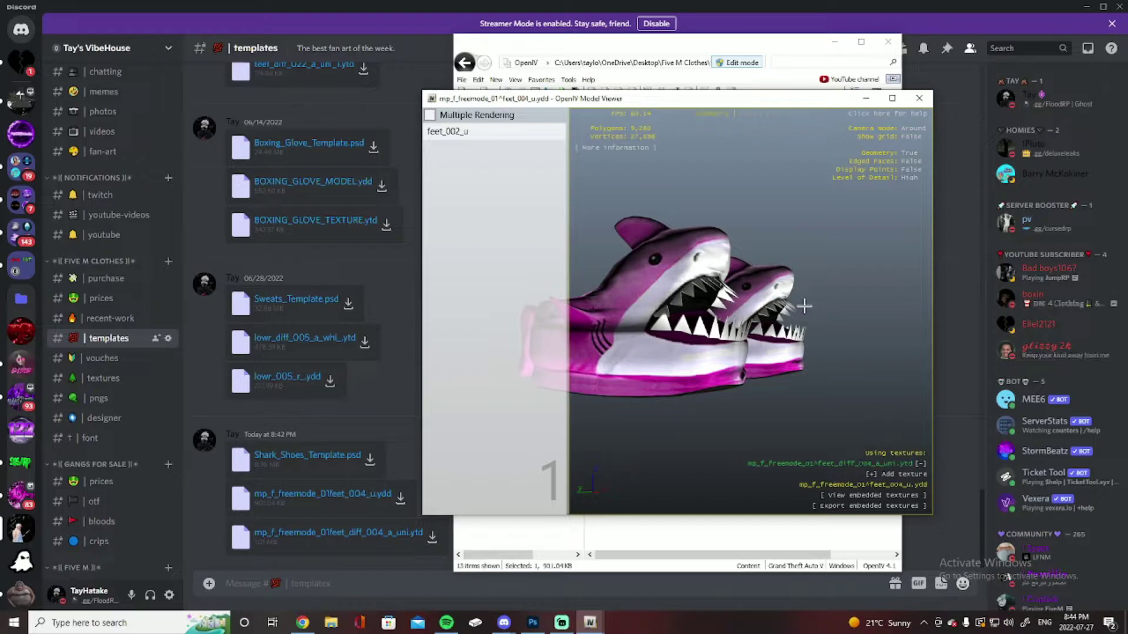
left_click(919, 98)
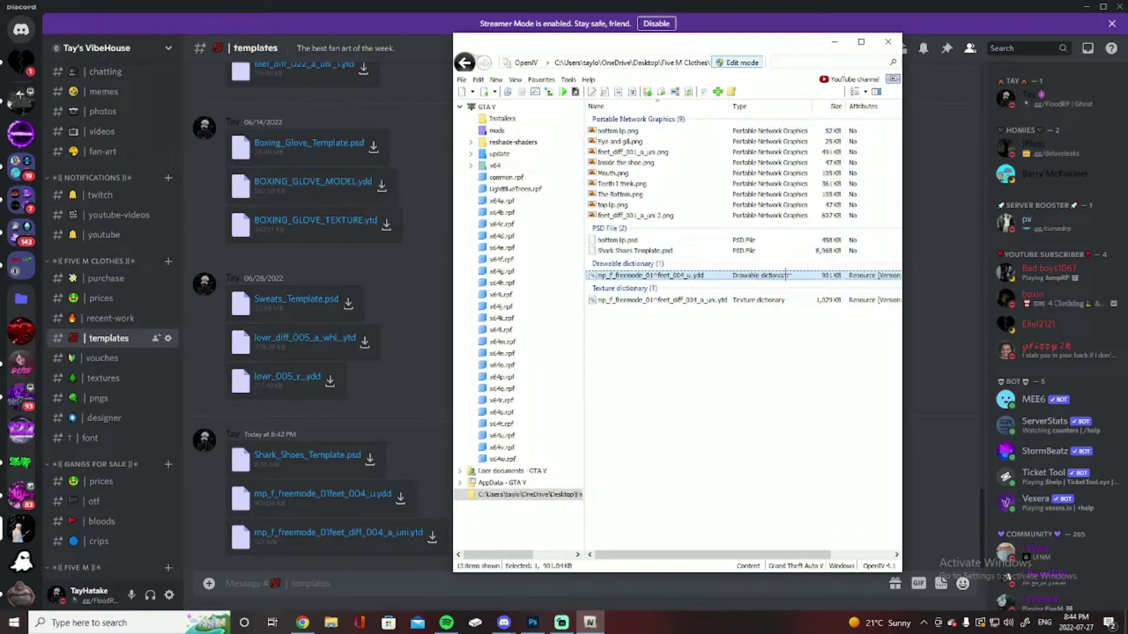
Step: Minimize Discord and the OpenIV window
left_click(1085, 7)
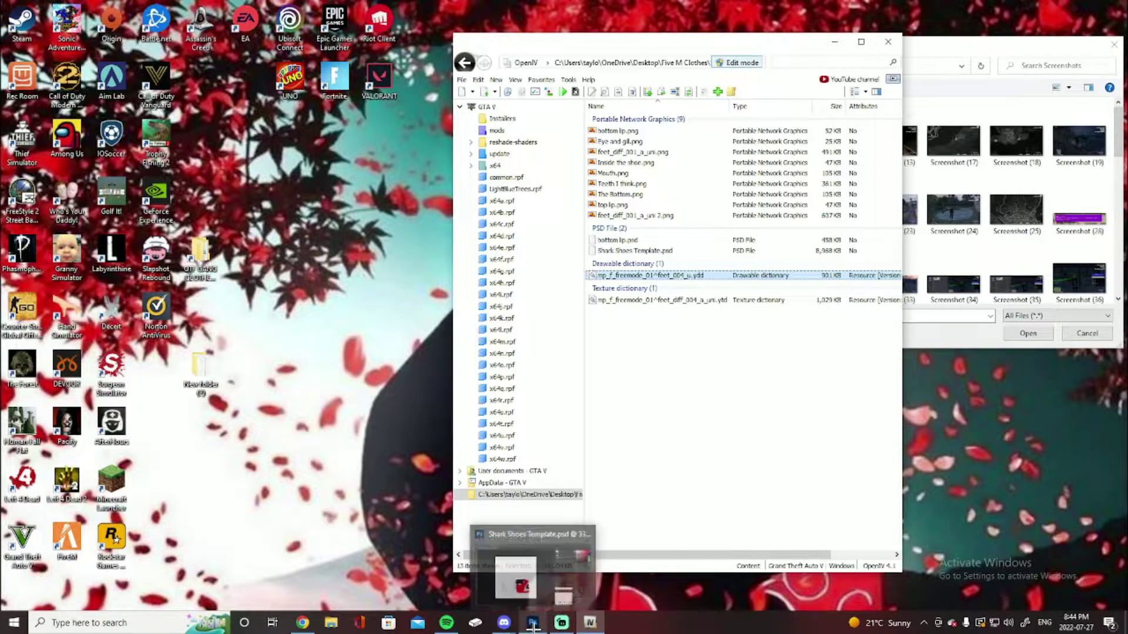
mouse_move(588, 626)
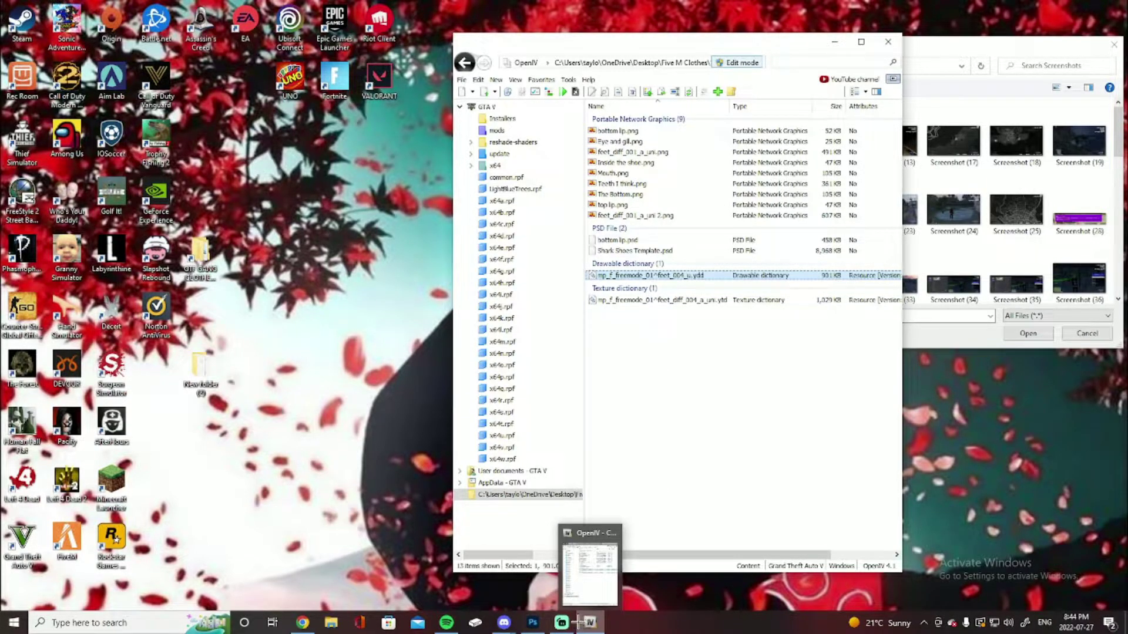
left_click(599, 627)
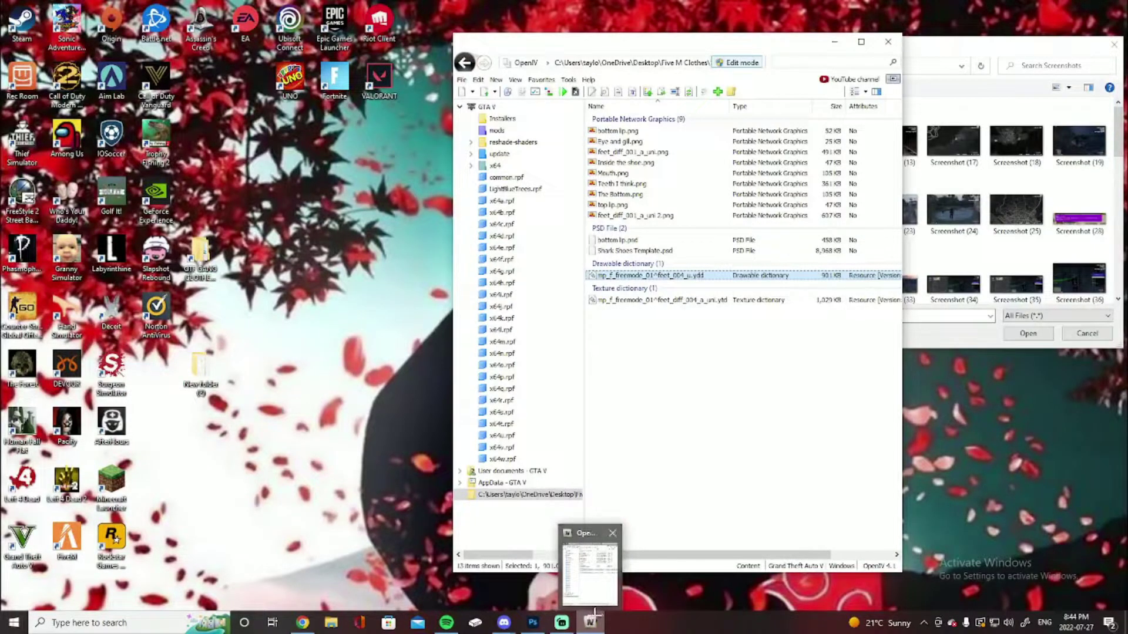
left_click(527, 625)
scroll(1034, 517, "up", 3)
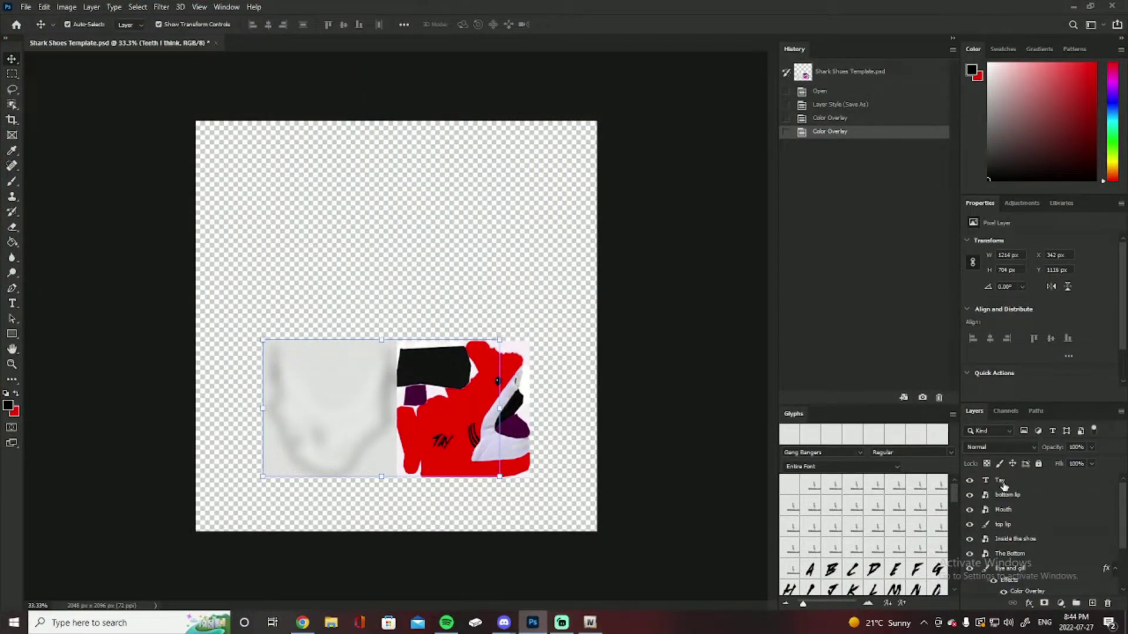
left_click(1003, 483)
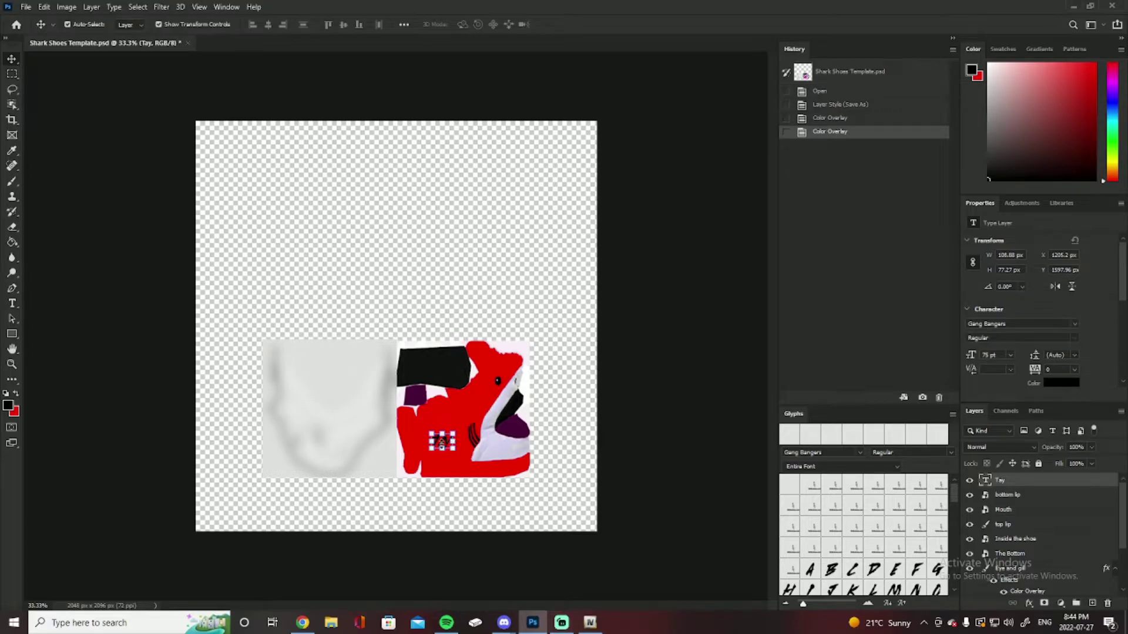
left_click(1009, 498)
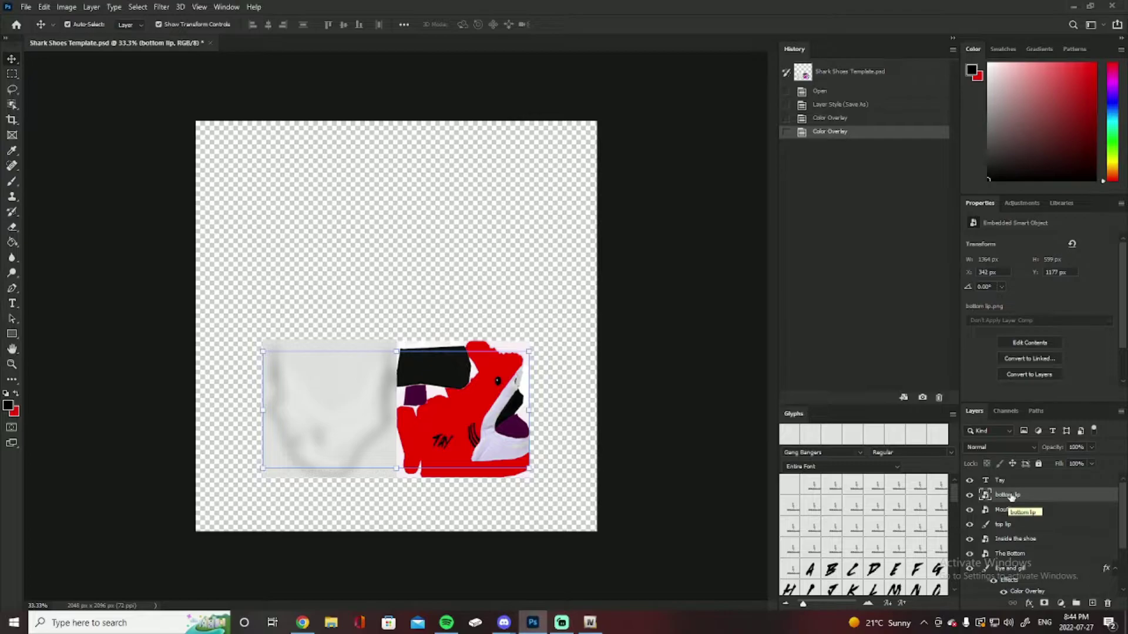
right_click(1010, 499)
left_click(807, 335)
left_click(492, 394)
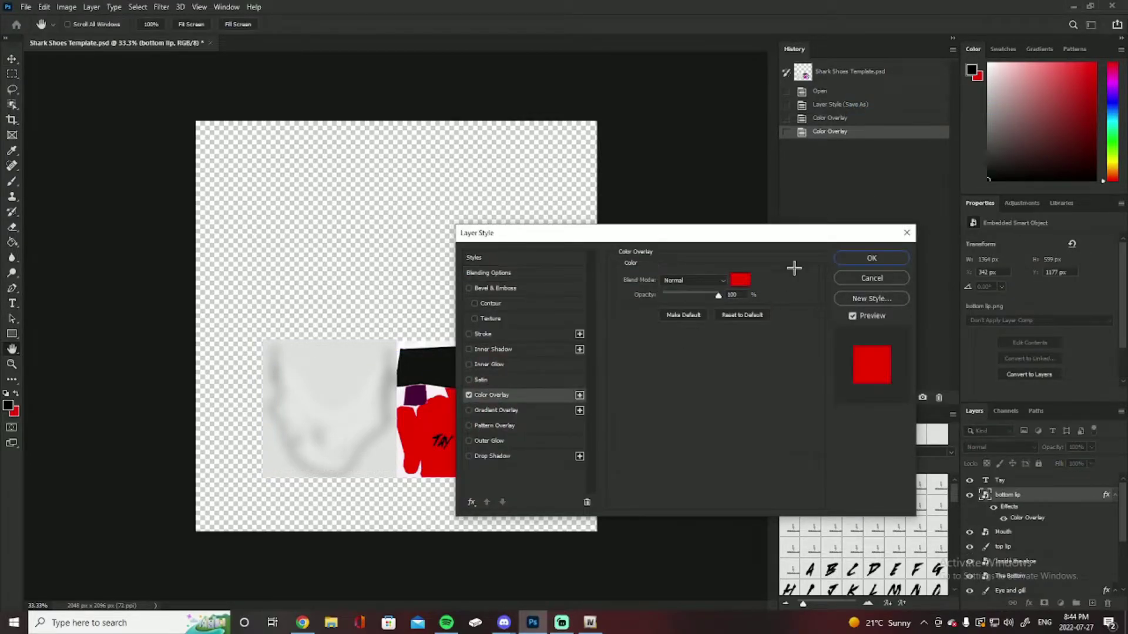
left_click(740, 280)
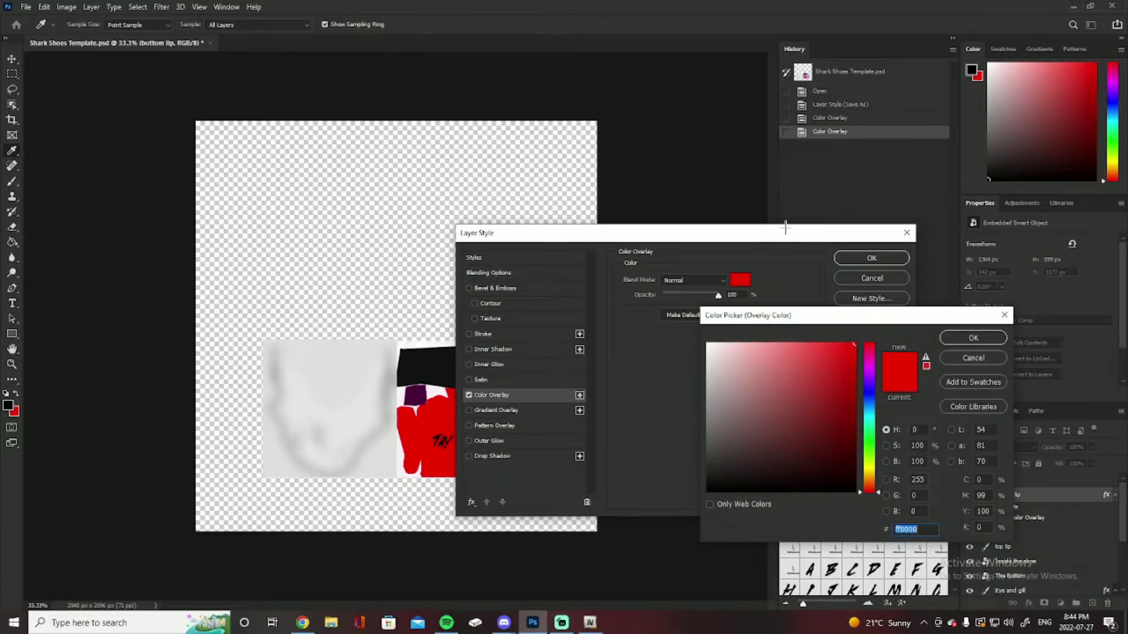
left_click(1004, 314)
left_click_drag(790, 233, 1006, 176)
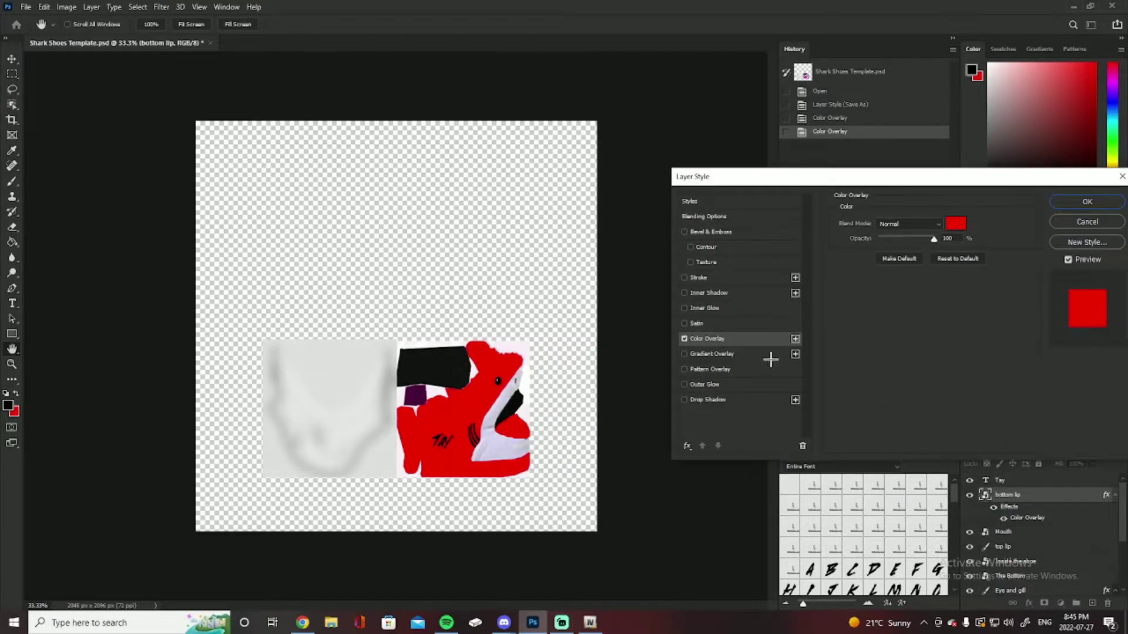
left_click(955, 223)
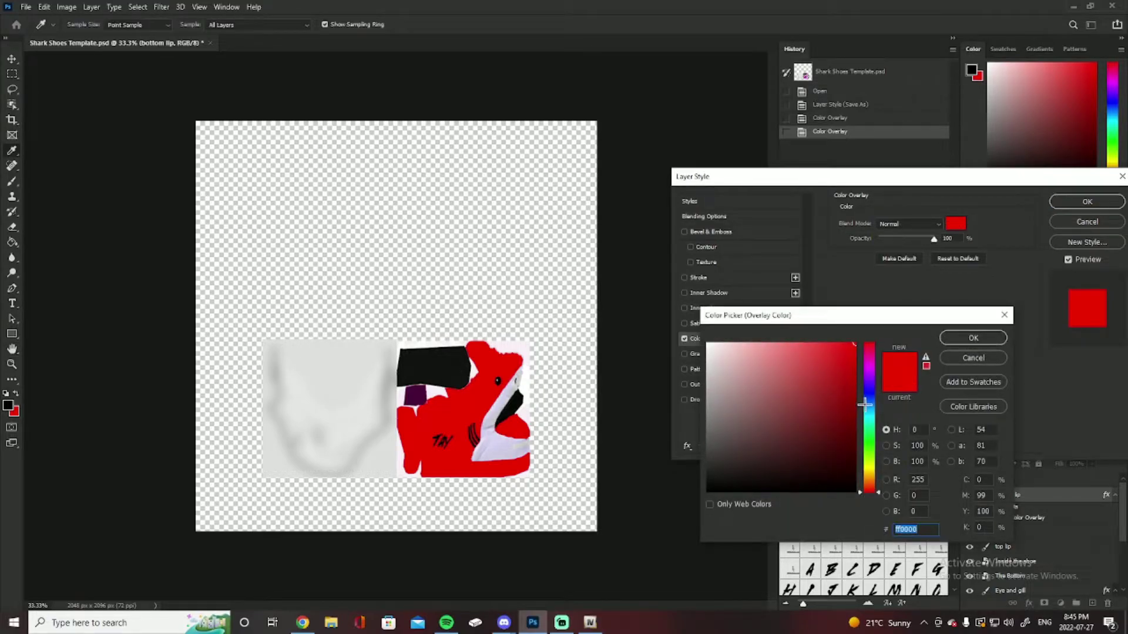
mouse_move(876, 417)
left_mouse_down()
mouse_move(875, 440)
mouse_move(875, 414)
left_mouse_up()
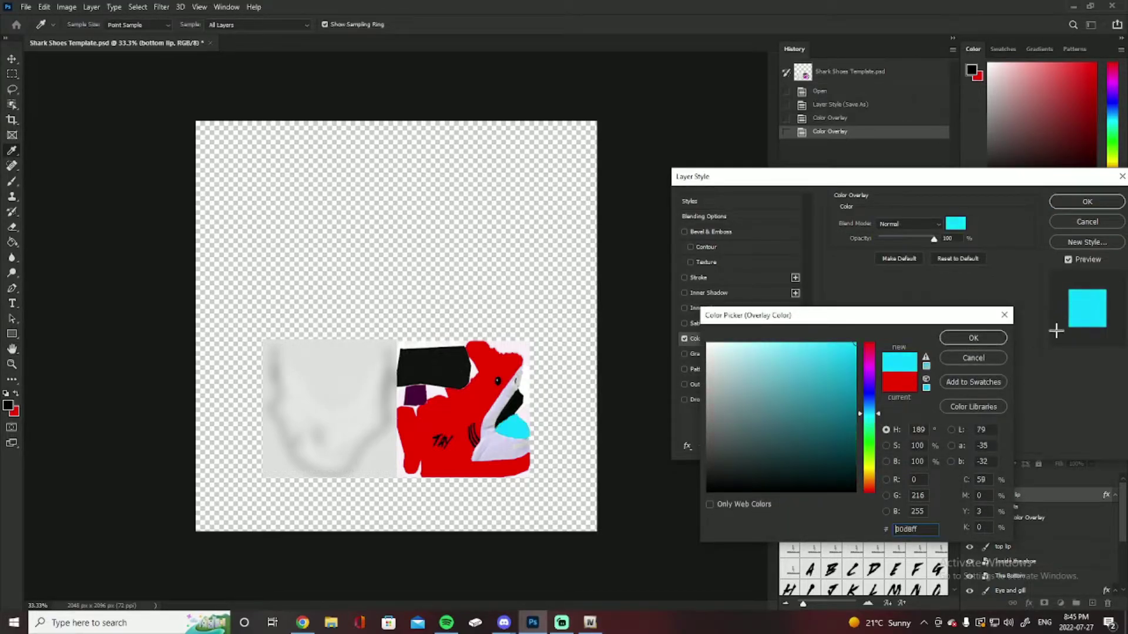
left_click(1004, 316)
key("Escape")
left_click(1009, 512)
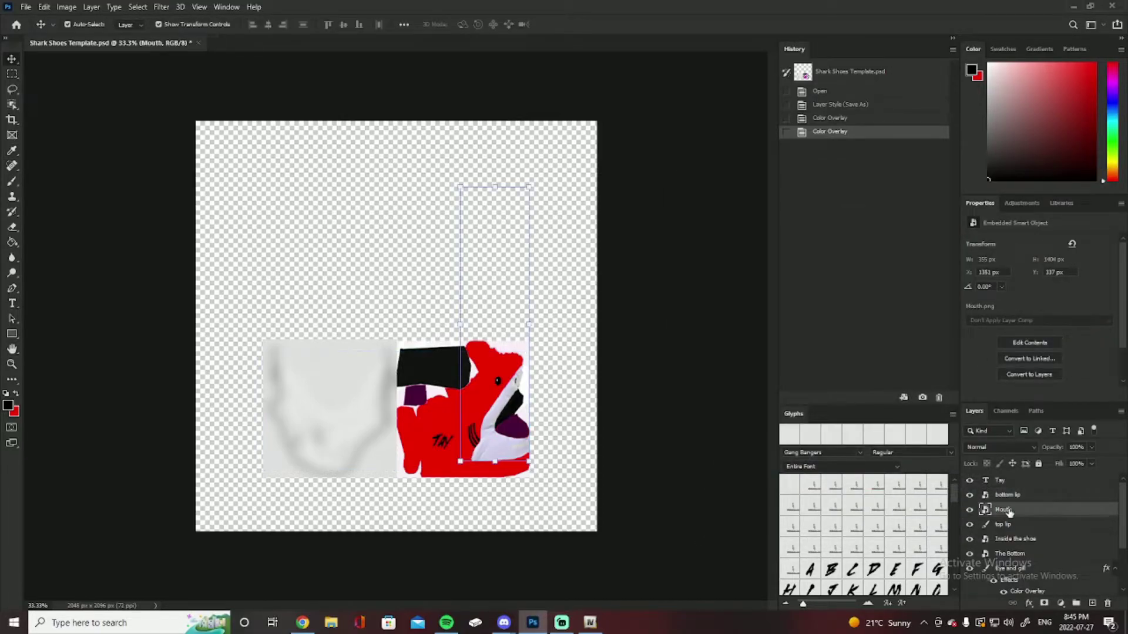
right_click(1010, 511)
left_click(914, 108)
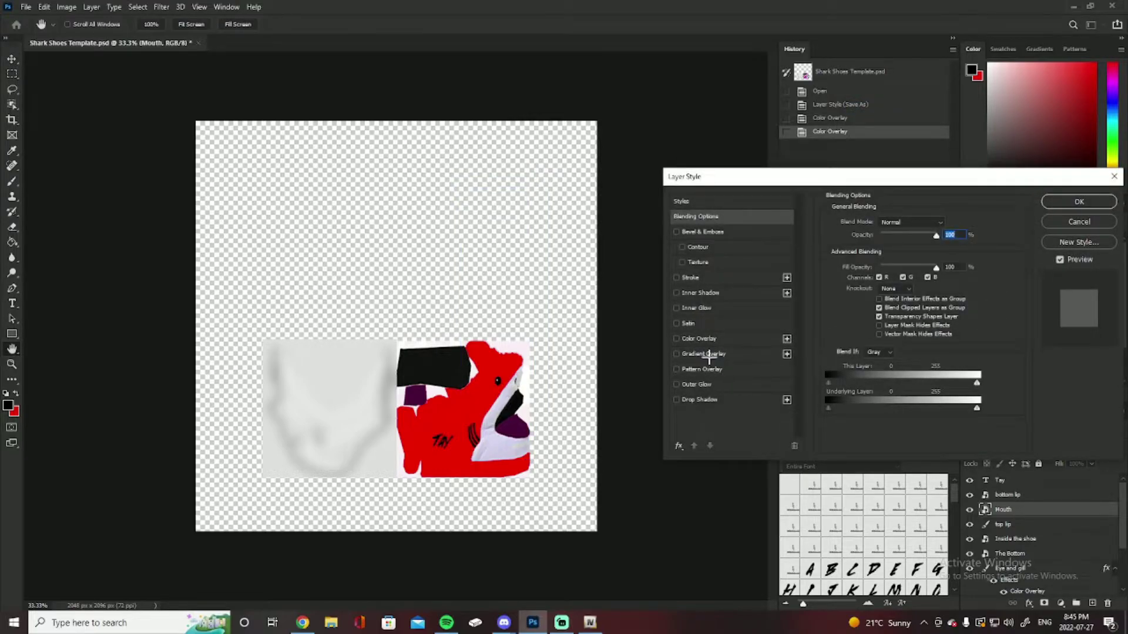
left_click(708, 339)
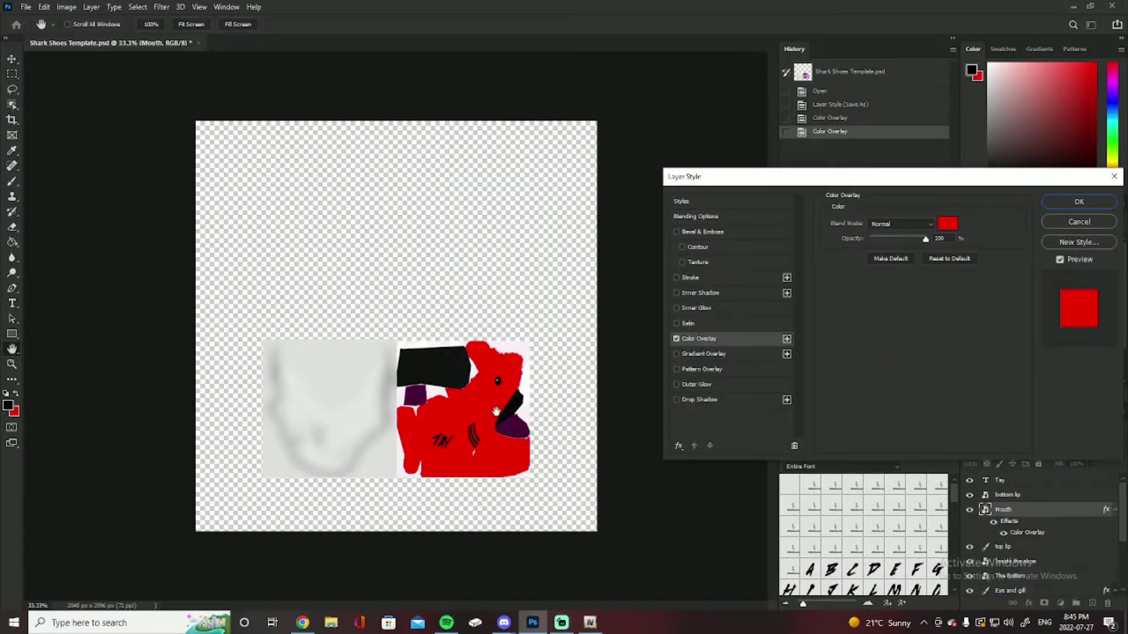
left_click(1113, 176)
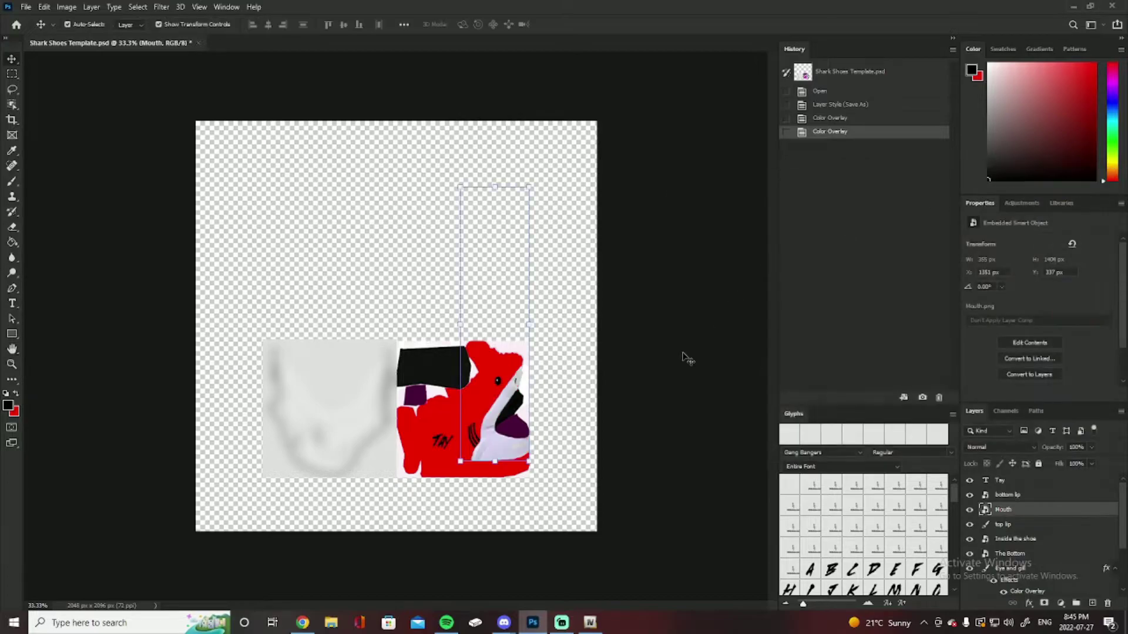
left_click(1007, 526)
right_click(1006, 525)
left_click(1009, 44)
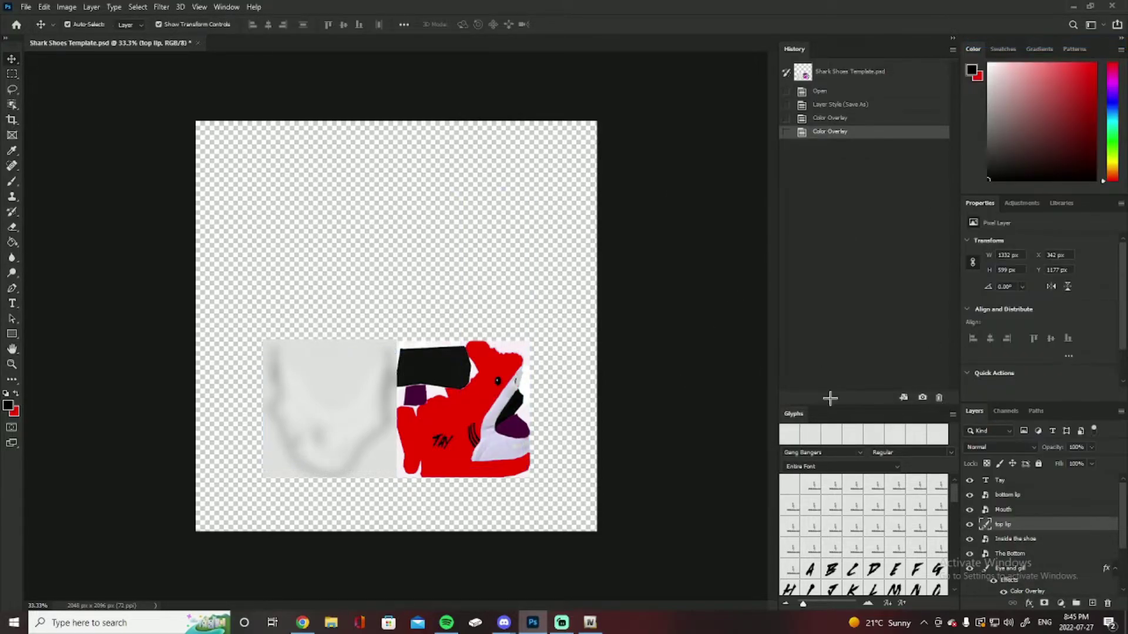
left_click(729, 339)
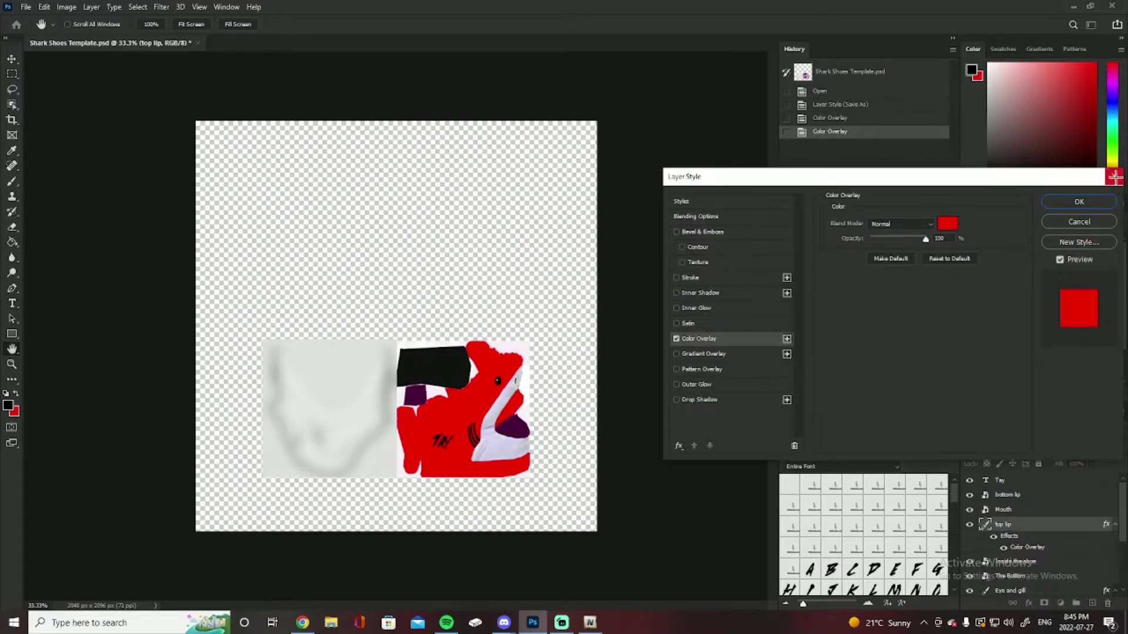
left_click(1114, 176)
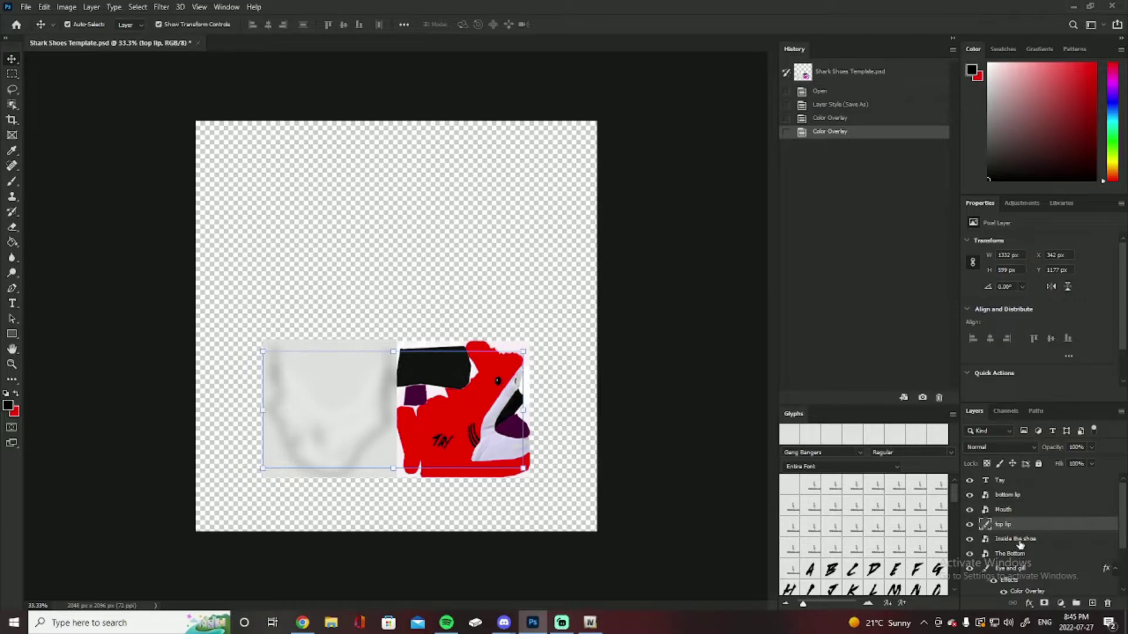
left_click(1023, 541)
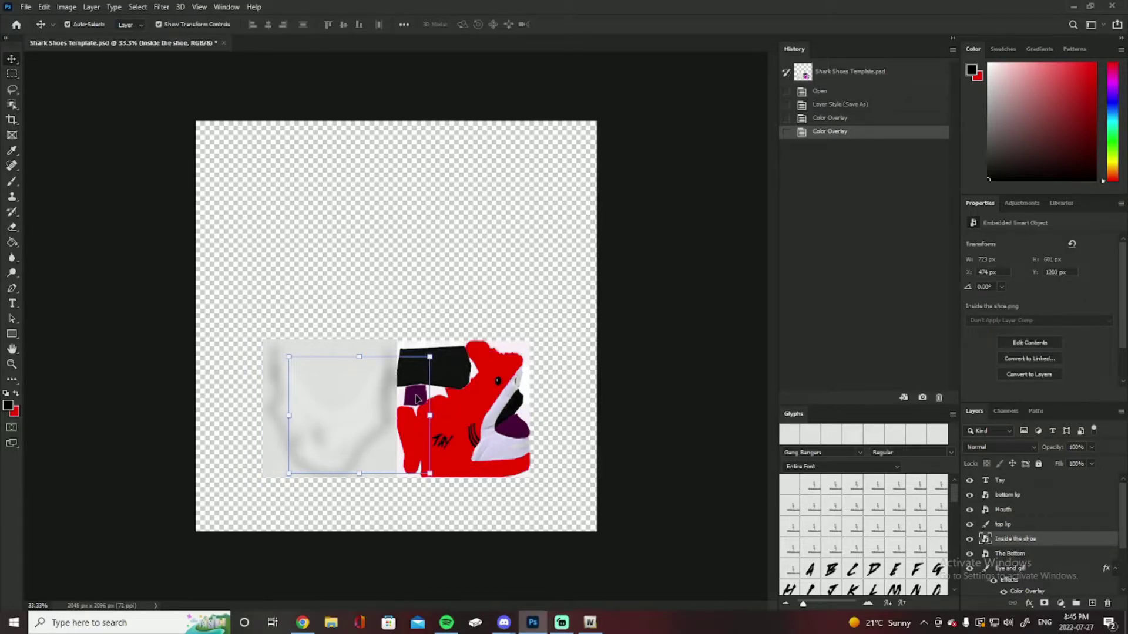
Step: Try a red Color Overlay on the 'Inside the shoe' layer, then cancel it
right_click(1048, 543)
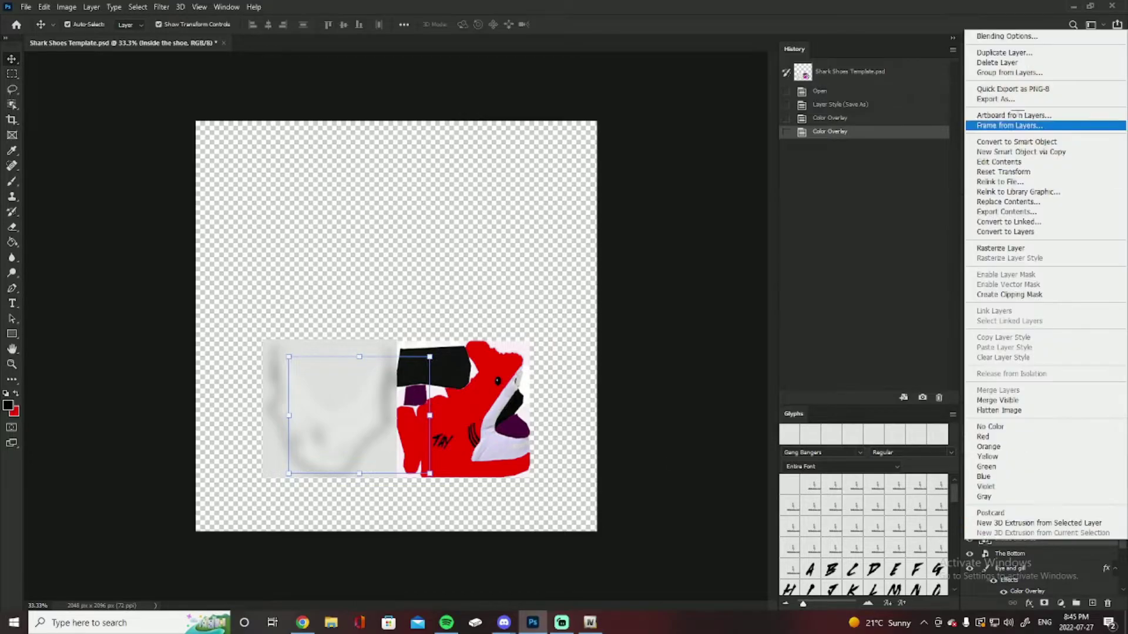
left_click(959, 228)
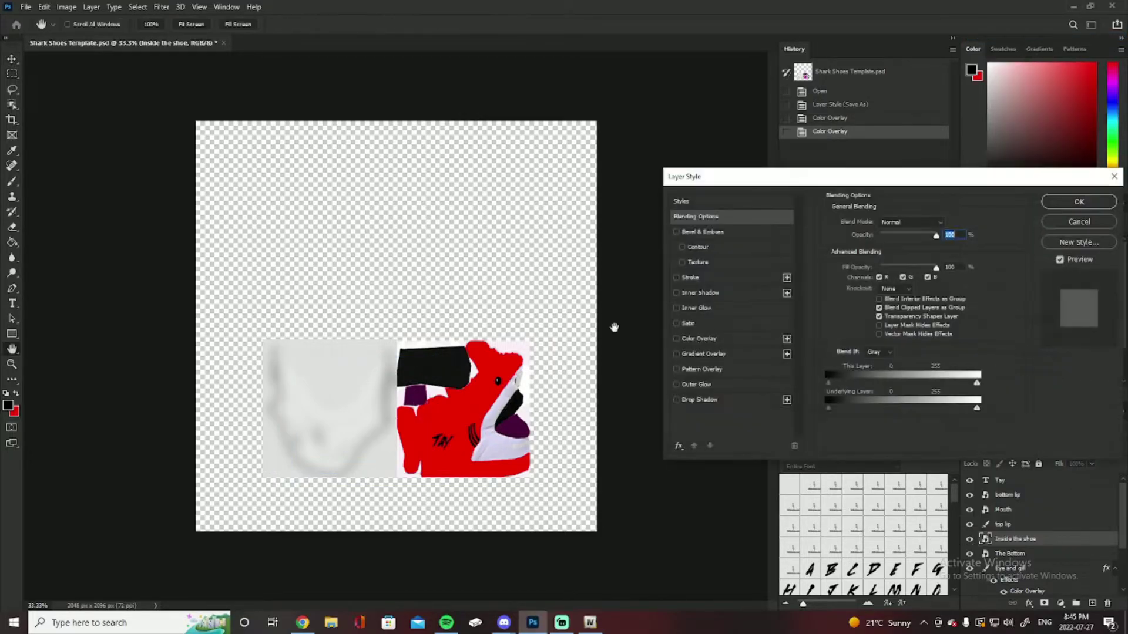
left_click(699, 339)
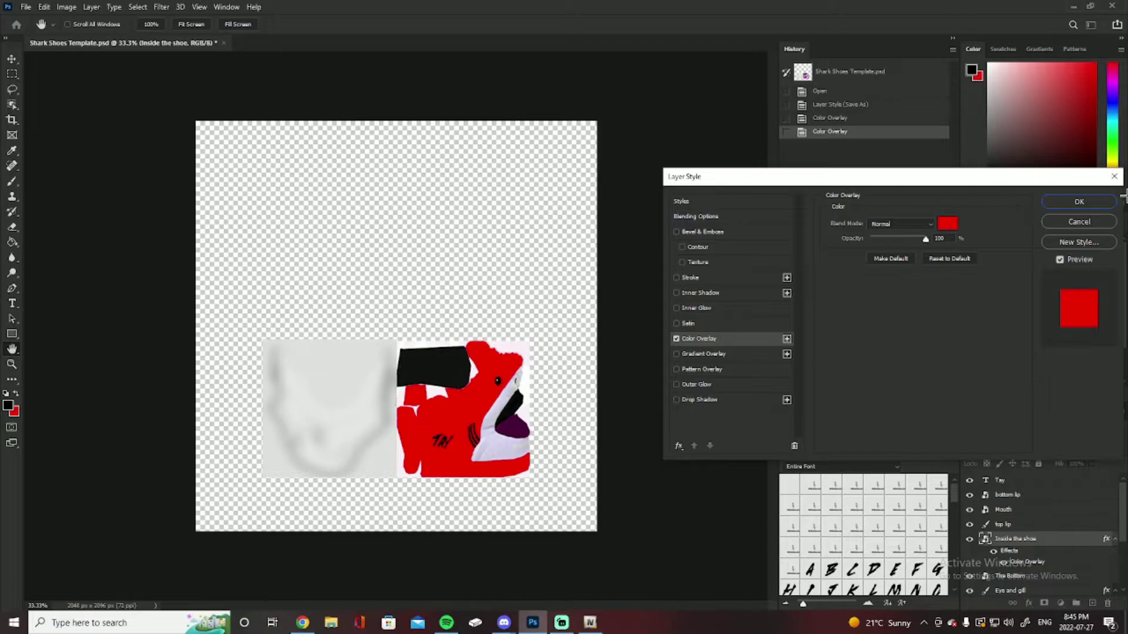
left_click(1114, 176)
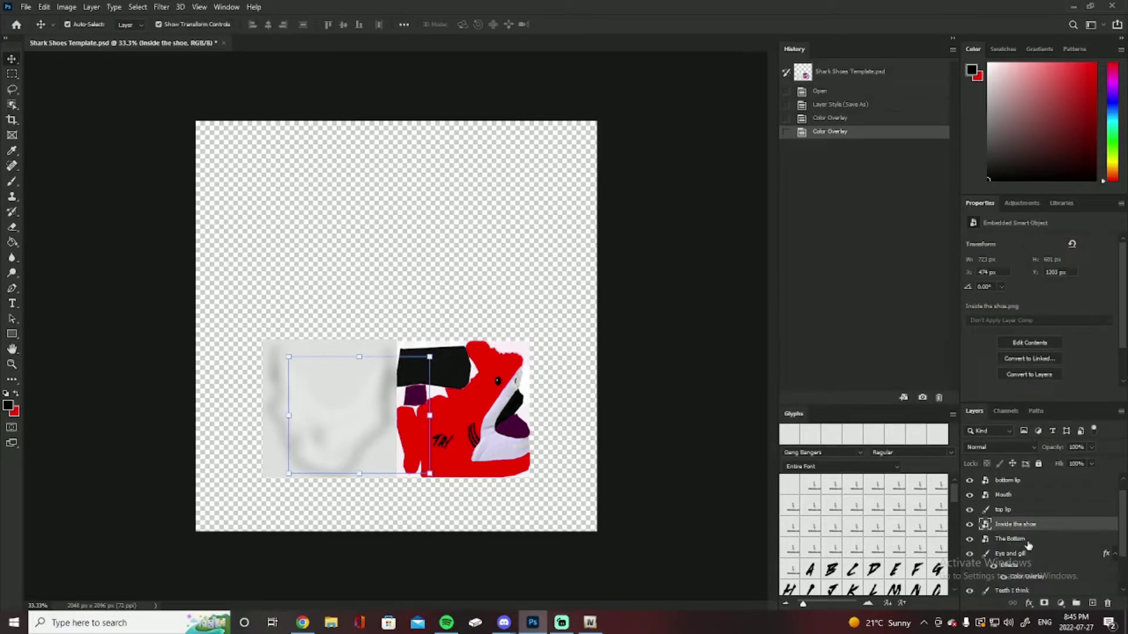
Step: Select The Bottom layer and bring OpenIV's Five M Clothes browser back in front
left_click(1021, 541)
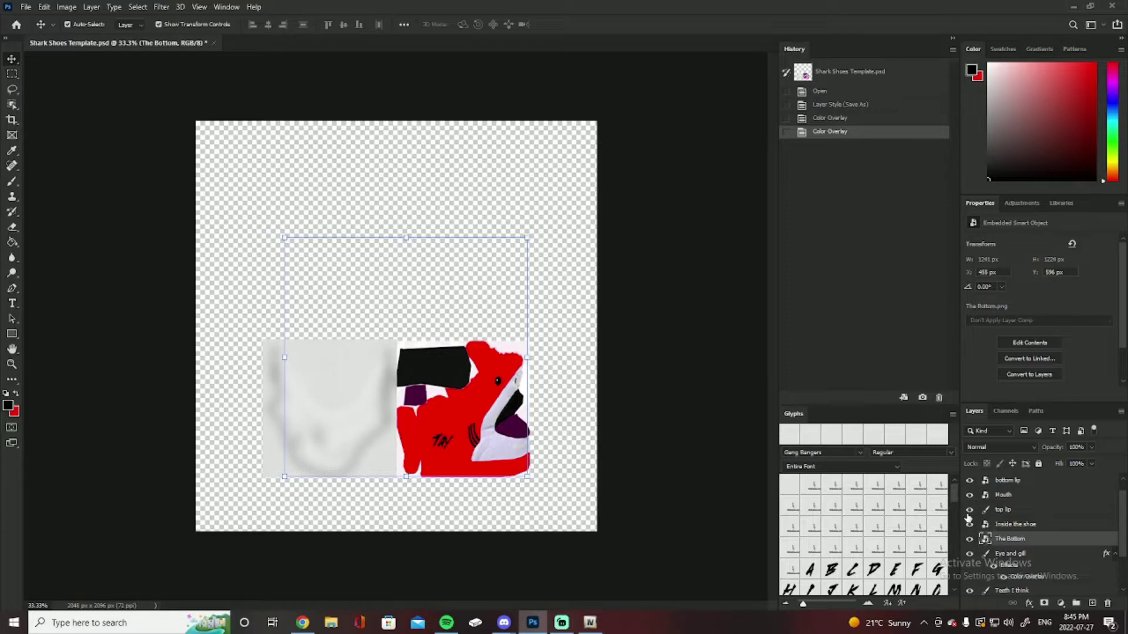
right_click(1030, 541)
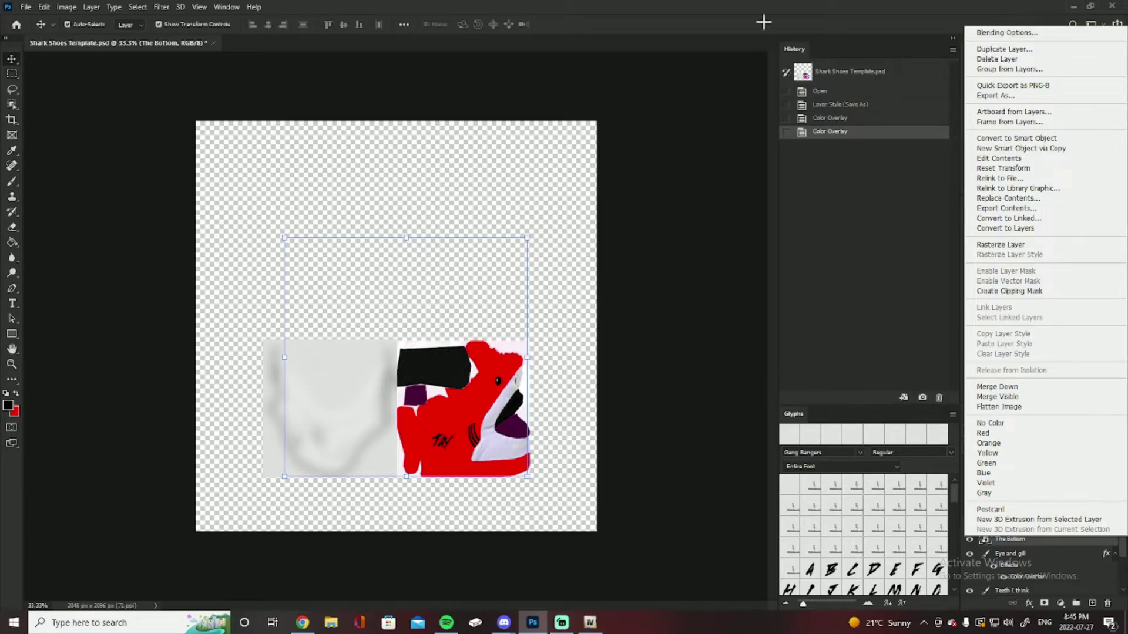
left_click(793, 20)
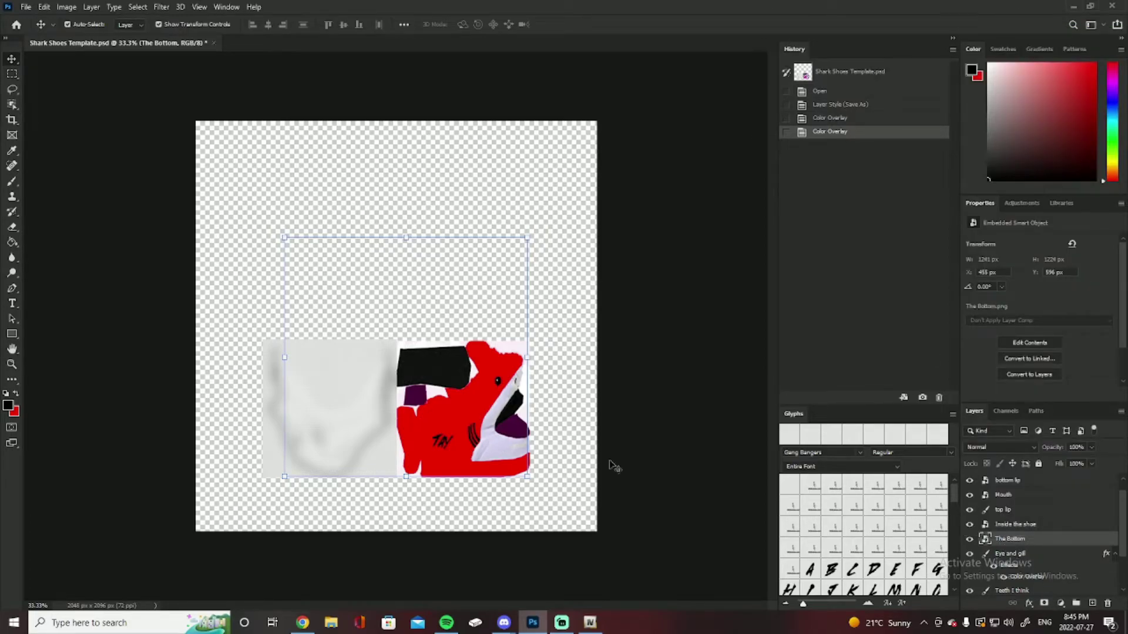
scroll(1037, 564, "down", 3)
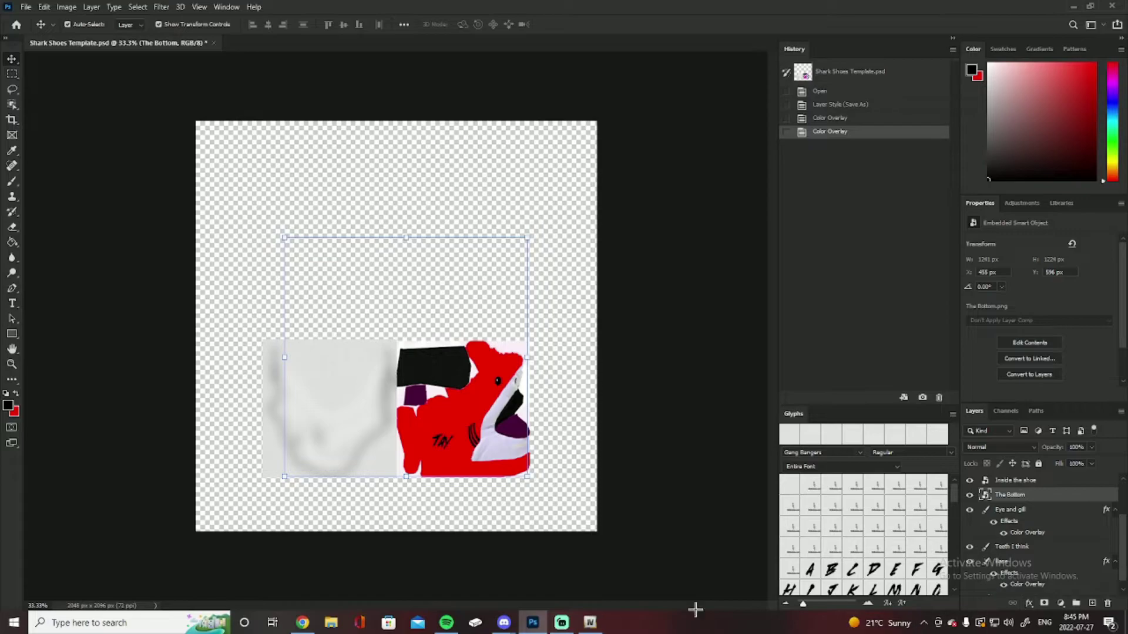
left_click(590, 622)
left_click(675, 275)
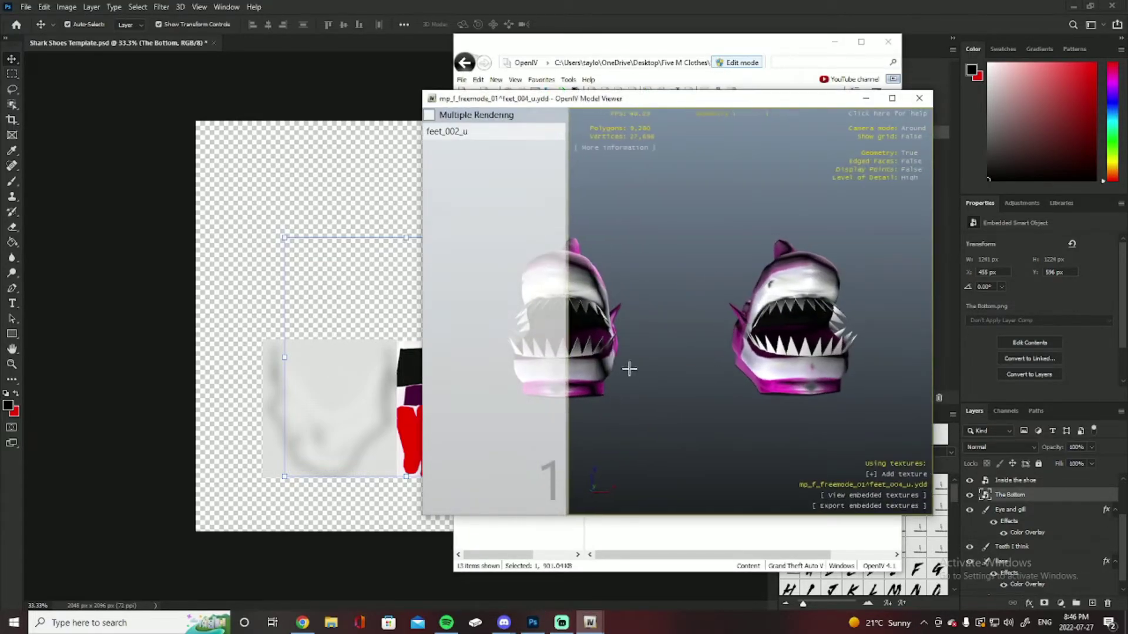
Step: Orbit the pink shark slippers to three-quarter and side views, then minimize the viewer
left_click_drag(631, 368, 717, 379)
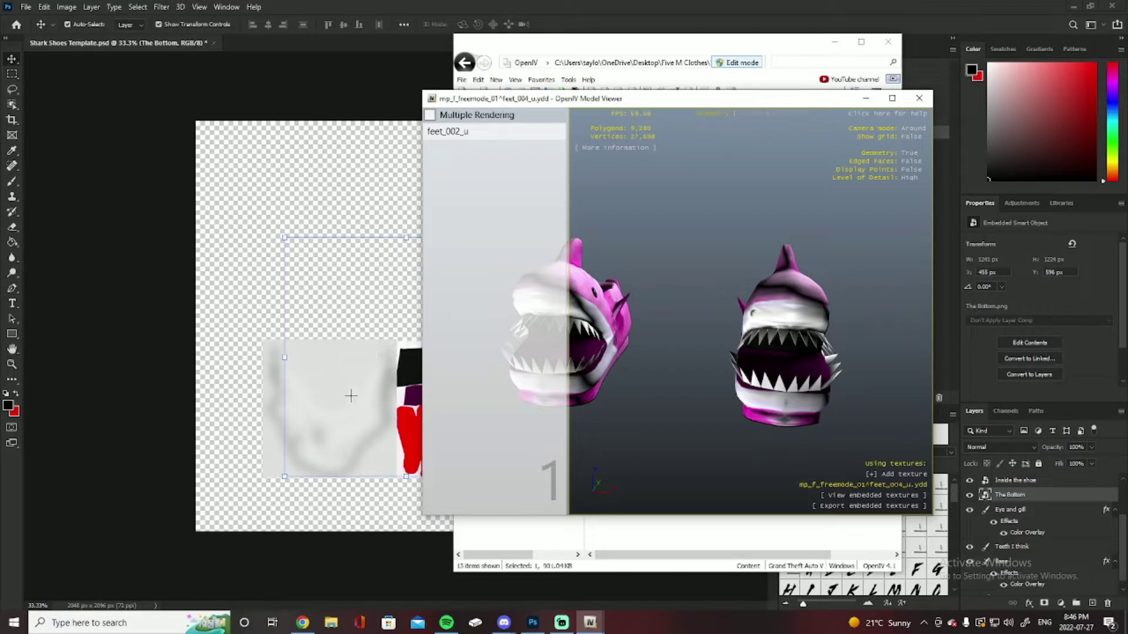
left_click_drag(774, 337, 393, 390)
left_click_drag(624, 333, 369, 408)
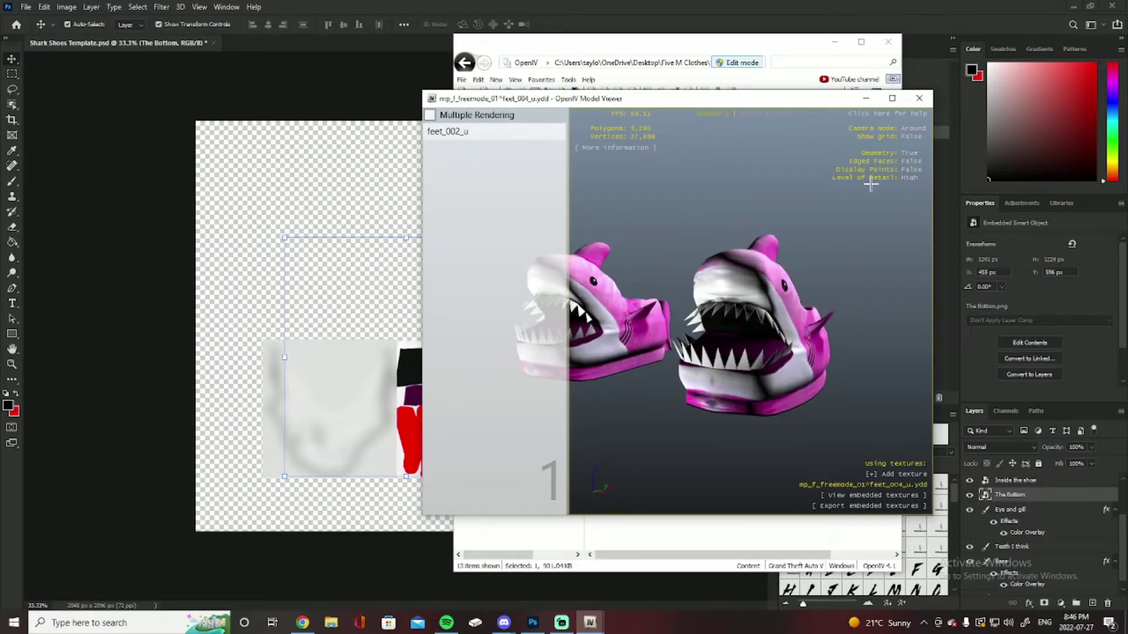
left_click(866, 98)
Step: Minimize the OpenIV browser, select the 'Teeth I think' layer, and restore the model viewer
left_click(834, 41)
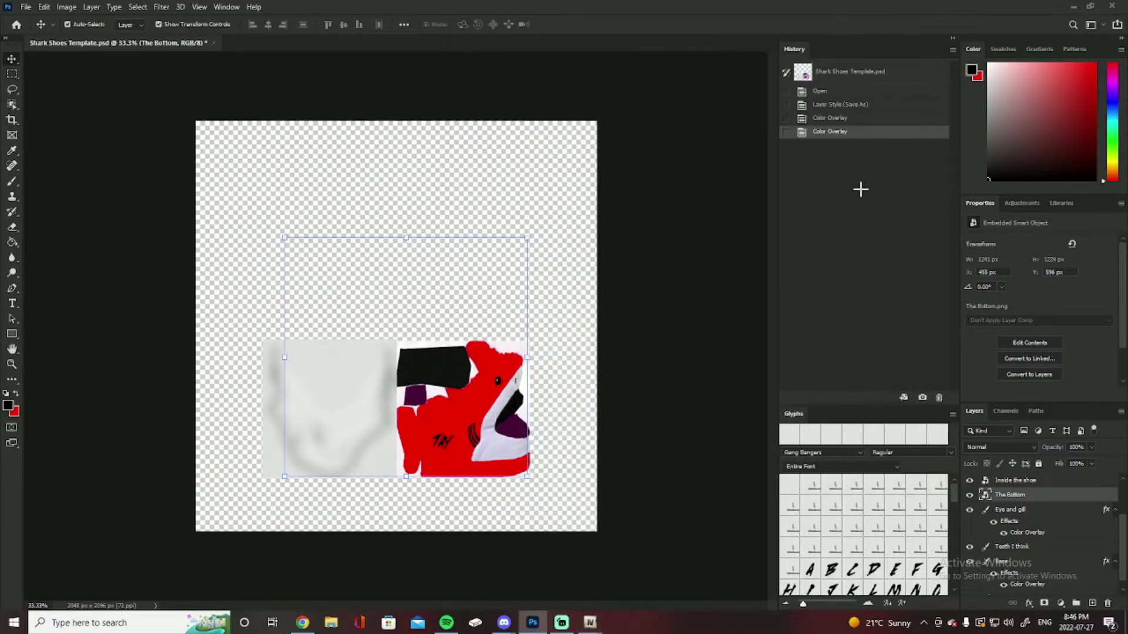
left_click(1048, 553)
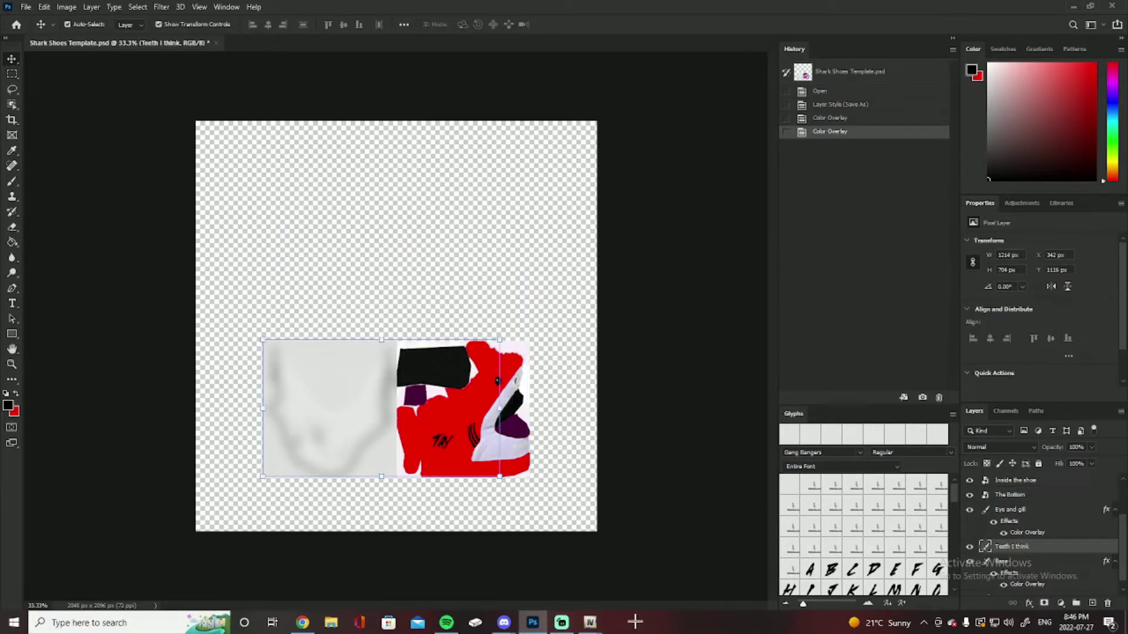
scroll(1006, 547, "down", 1)
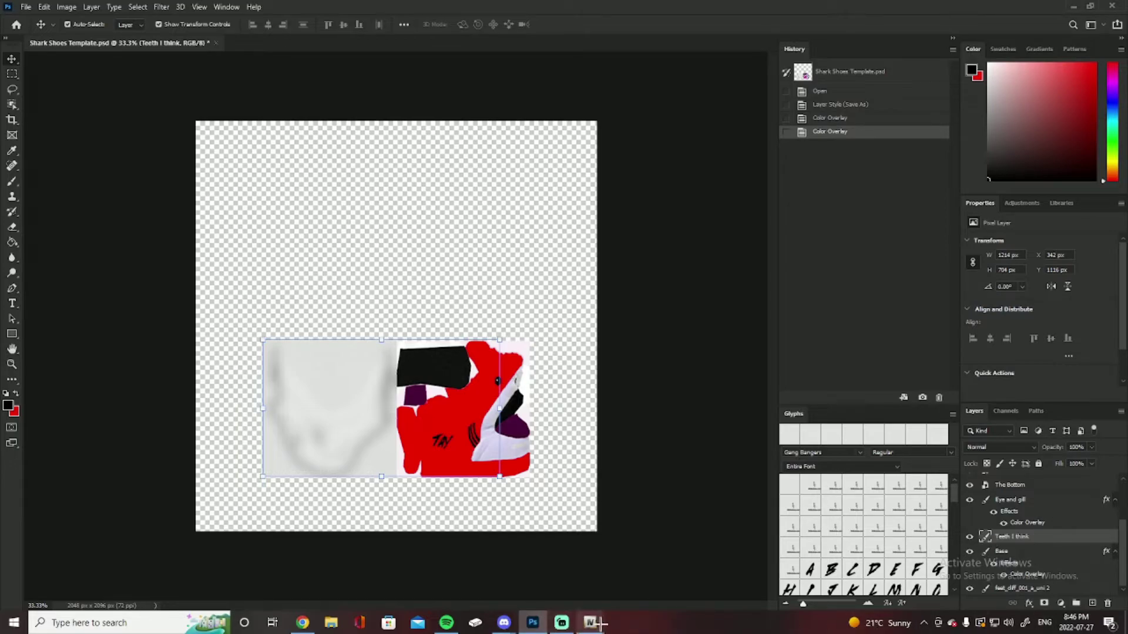
mouse_move(590, 623)
left_click(646, 585)
Step: Orbit the slippers overhead and side-on, maximize the viewer, then rotate through front and side views
mouse_move(746, 341)
left_mouse_down()
mouse_move(542, 365)
mouse_move(532, 382)
mouse_move(558, 547)
mouse_move(583, 422)
mouse_move(744, 346)
left_mouse_up()
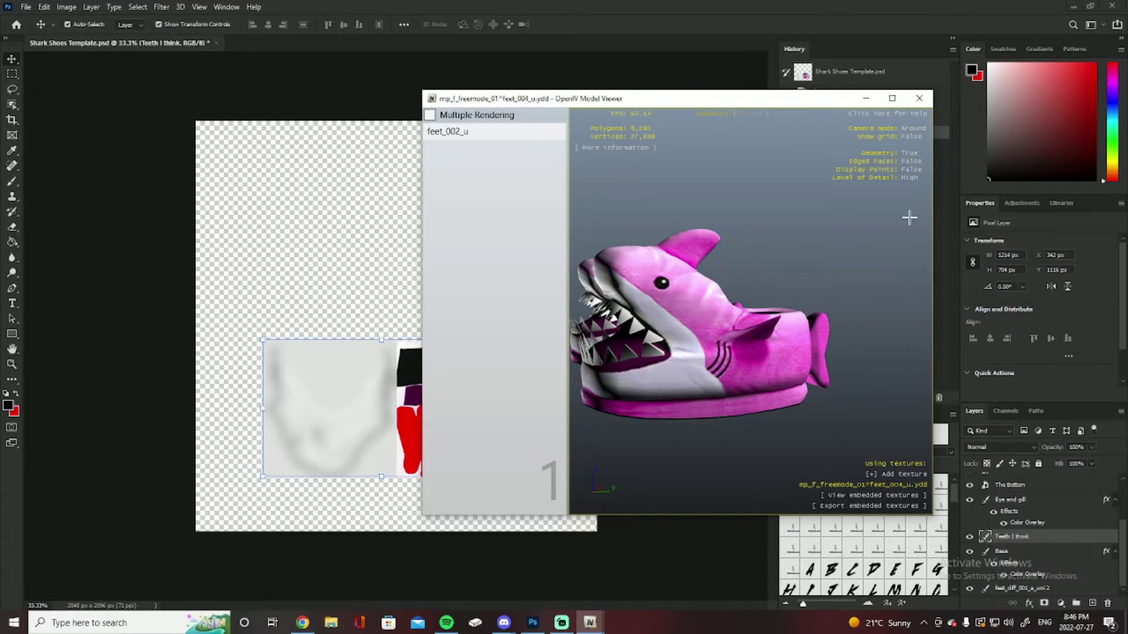
left_click_drag(890, 229, 759, 114)
left_click(892, 98)
left_click_drag(647, 264, 719, 386)
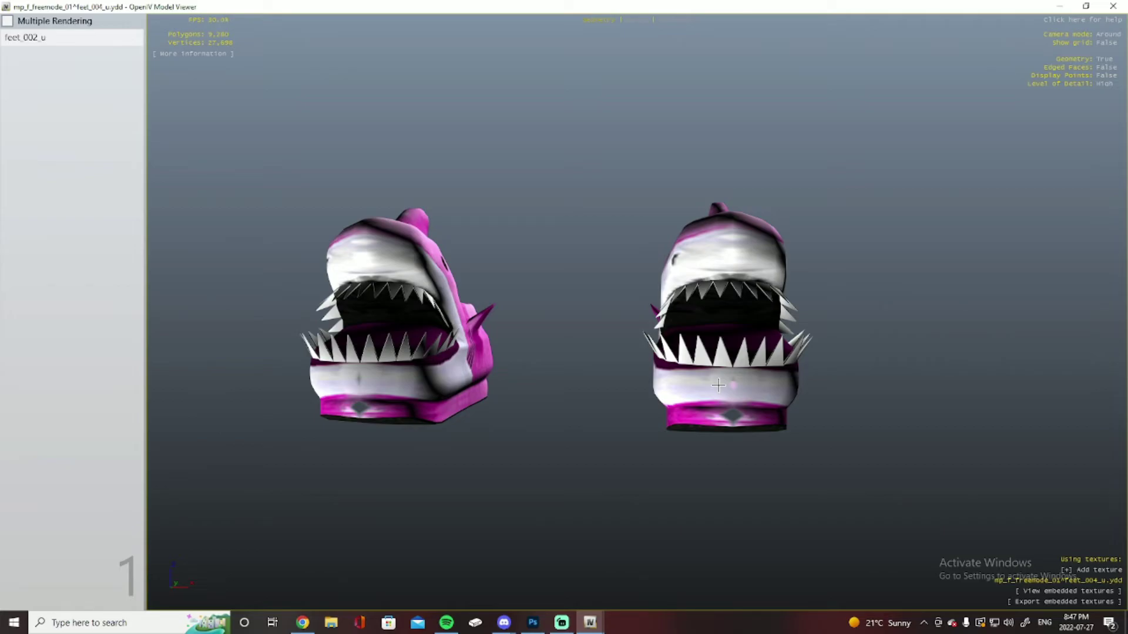
left_click_drag(718, 385, 739, 466)
left_click_drag(609, 242, 692, 237)
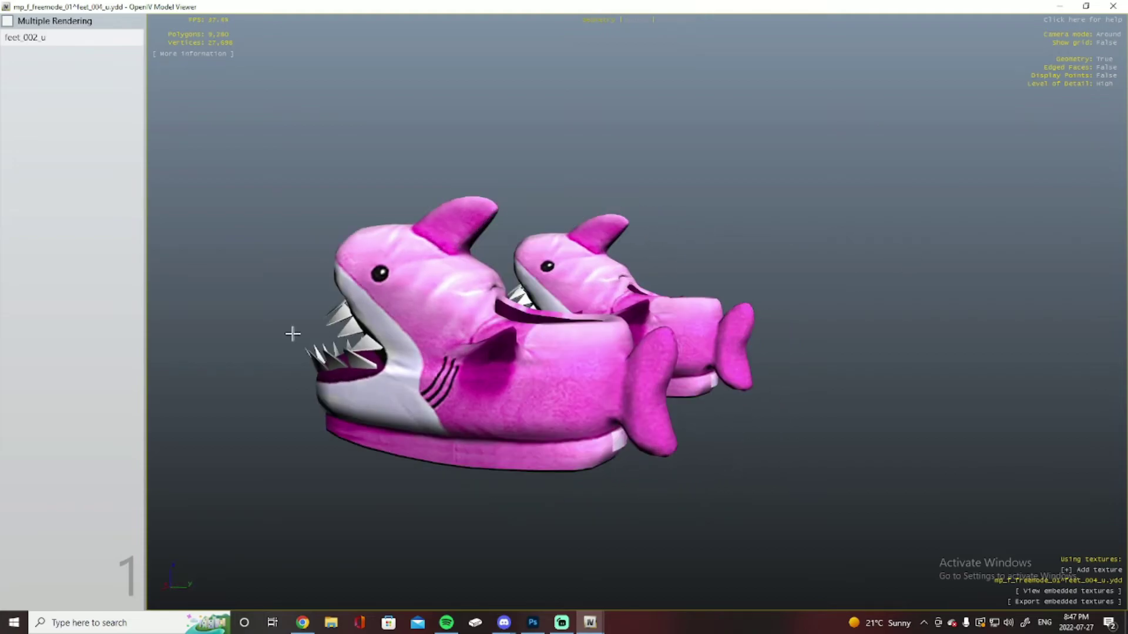
left_click_drag(423, 343, 327, 391)
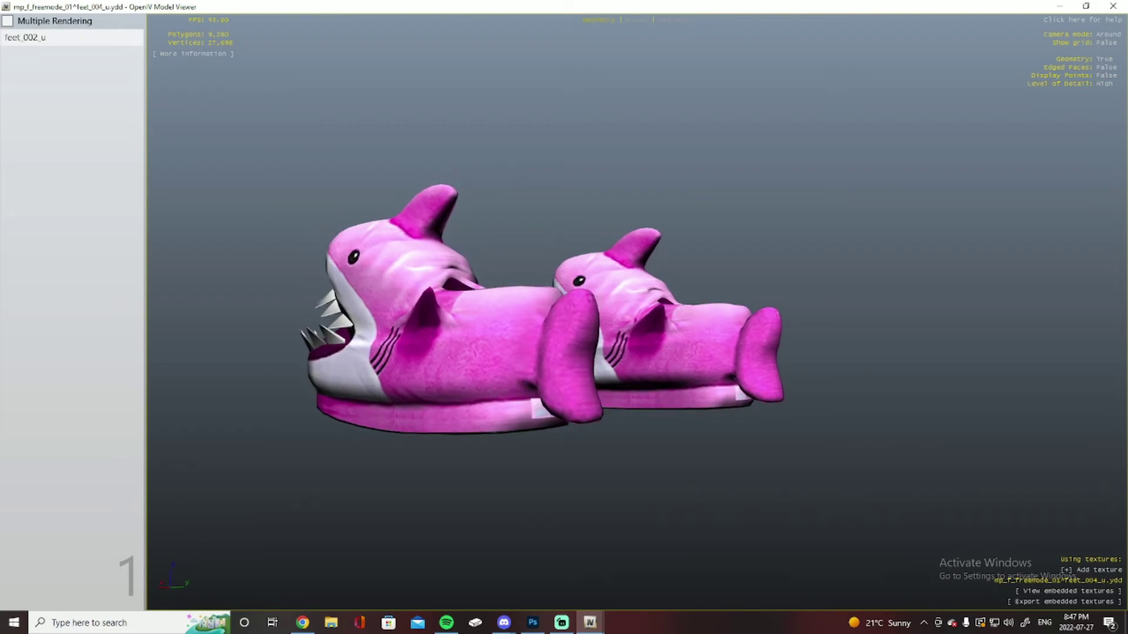
left_click_drag(819, 433, 991, 152)
left_click(1113, 6)
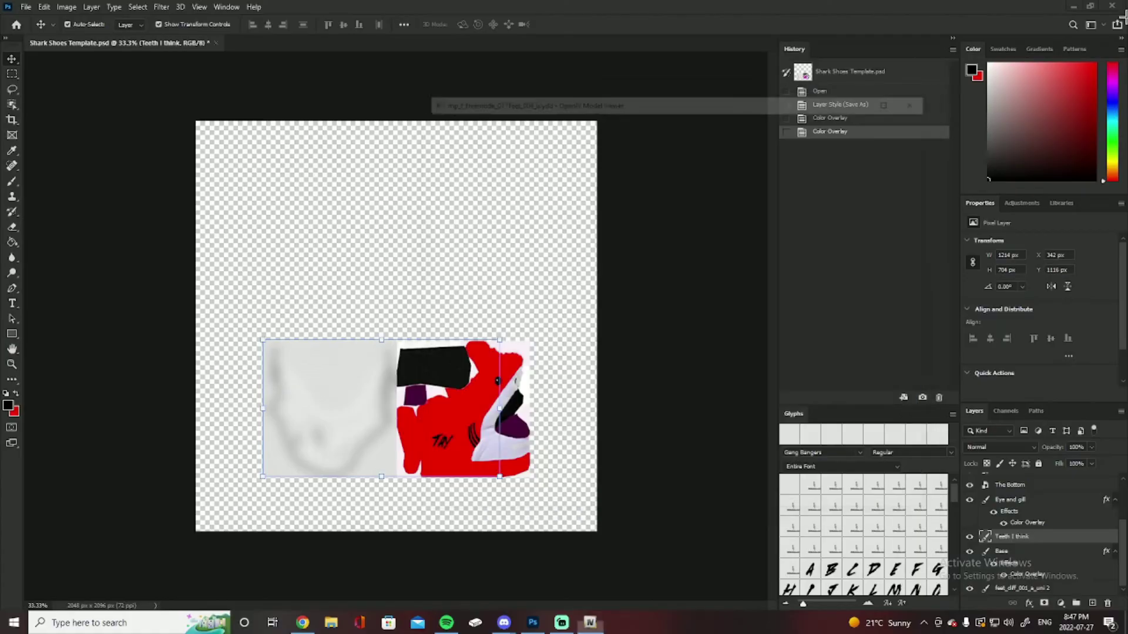